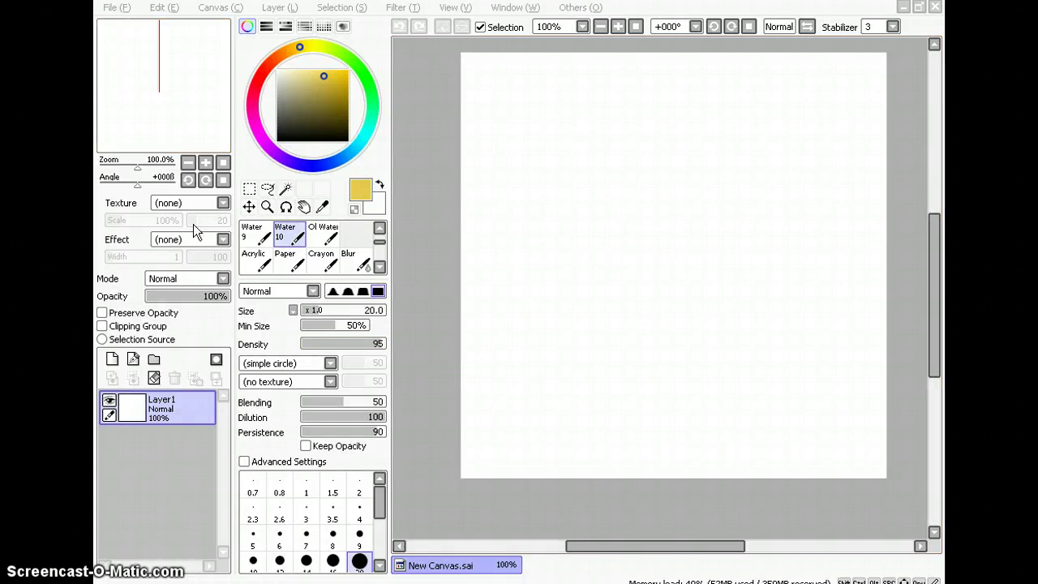
- Set the drawing colour to black and select the Pen tool at size 30
{"action": "mouse_move", "coordinate": [331, 99]}
{"action": "left_mouse_down"}
{"action": "mouse_move", "coordinate": [279, 138]}
{"action": "mouse_move", "coordinate": [334, 79]}
{"action": "mouse_move", "coordinate": [277, 144]}
{"action": "mouse_move", "coordinate": [316, 142]}
{"action": "mouse_move", "coordinate": [343, 74]}
{"action": "mouse_move", "coordinate": [301, 144]}
{"action": "mouse_move", "coordinate": [277, 140]}
{"action": "left_mouse_up"}
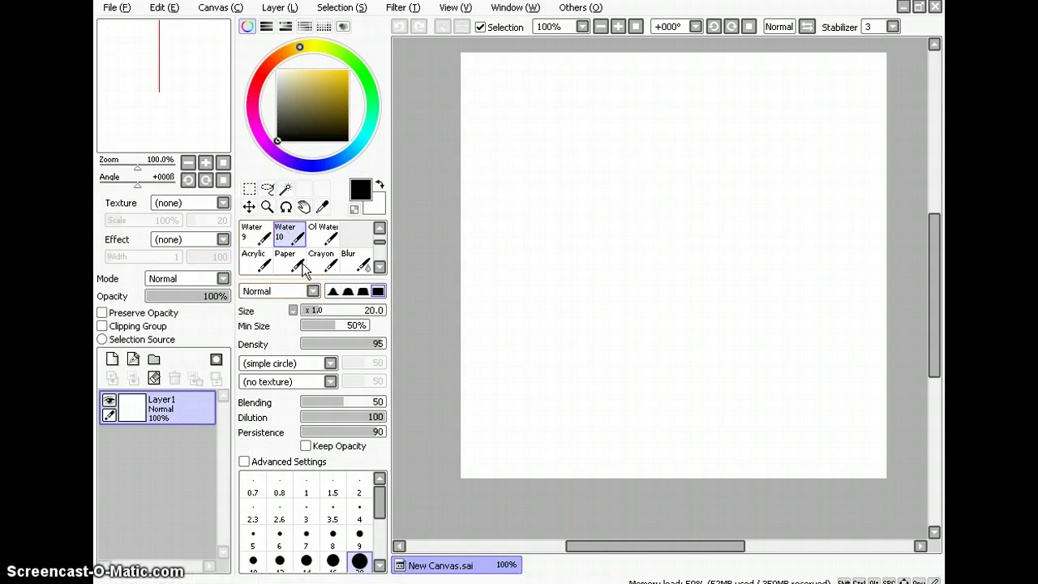
{"action": "scroll", "coordinate": [292, 264], "scroll_direction": "up", "scroll_amount": 1}
{"action": "scroll", "coordinate": [290, 261], "scroll_direction": "up", "scroll_amount": 2}
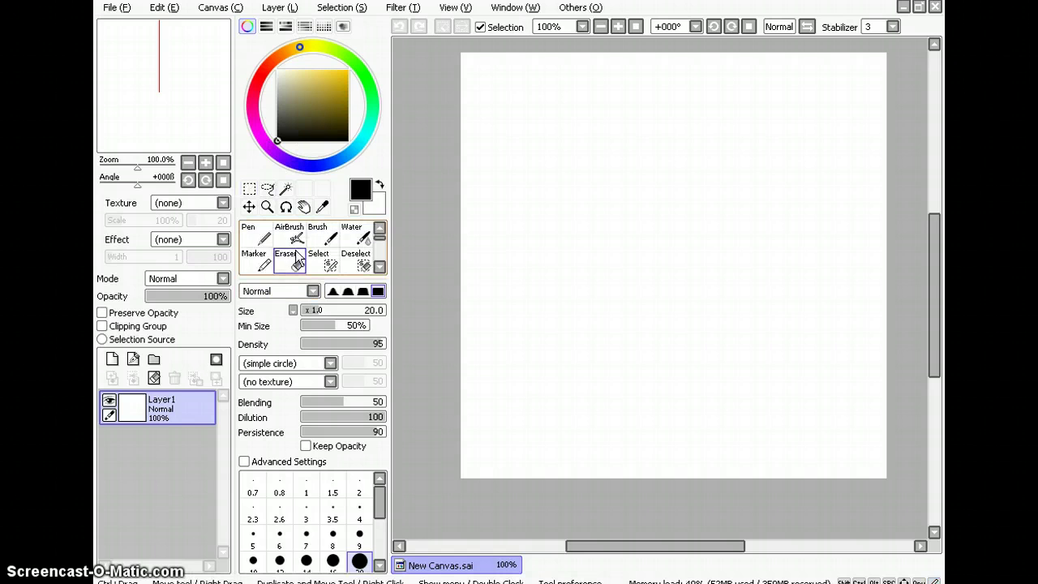
{"action": "scroll", "coordinate": [280, 256], "scroll_direction": "down", "scroll_amount": 1}
{"action": "scroll", "coordinate": [276, 253], "scroll_direction": "up", "scroll_amount": 1}
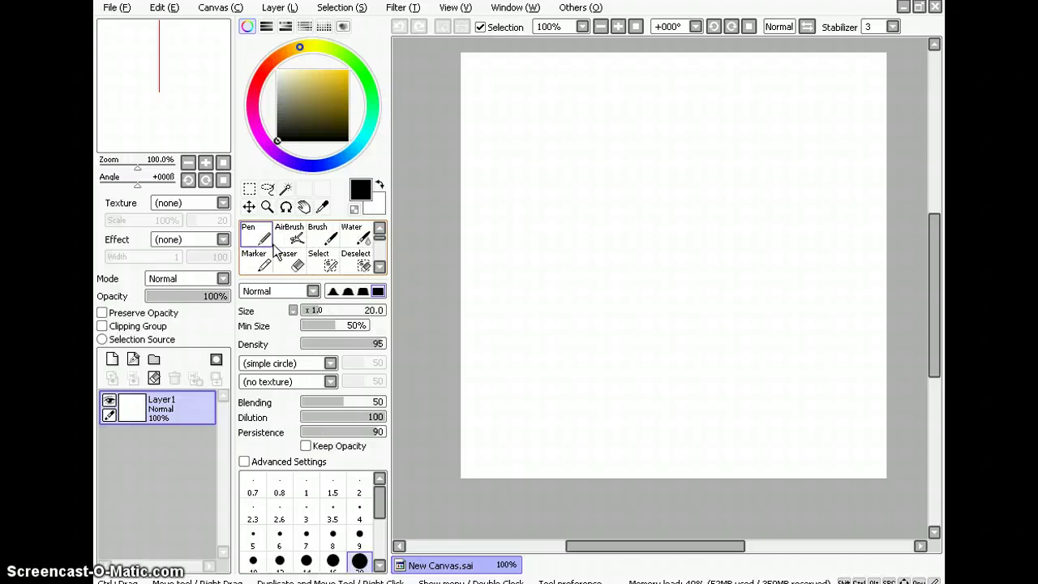
{"action": "scroll", "coordinate": [292, 258], "scroll_direction": "down", "scroll_amount": 1}
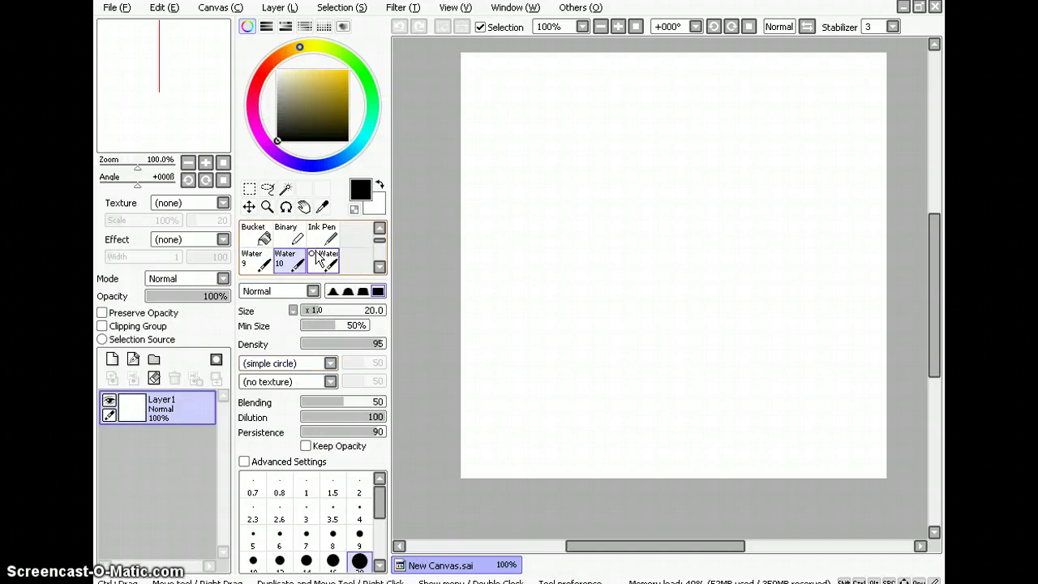
{"action": "scroll", "coordinate": [313, 262], "scroll_direction": "up", "scroll_amount": 1}
{"action": "left_click", "coordinate": [318, 265]}
{"action": "scroll", "coordinate": [316, 267], "scroll_direction": "down", "scroll_amount": 1}
{"action": "scroll", "coordinate": [316, 267], "scroll_direction": "up", "scroll_amount": 1}
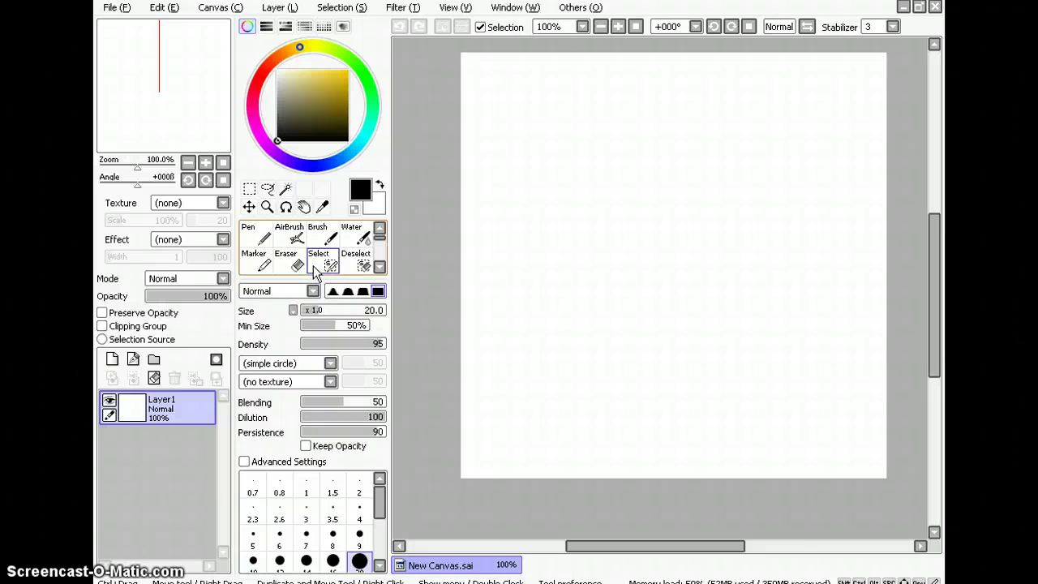
{"action": "left_click", "coordinate": [261, 245]}
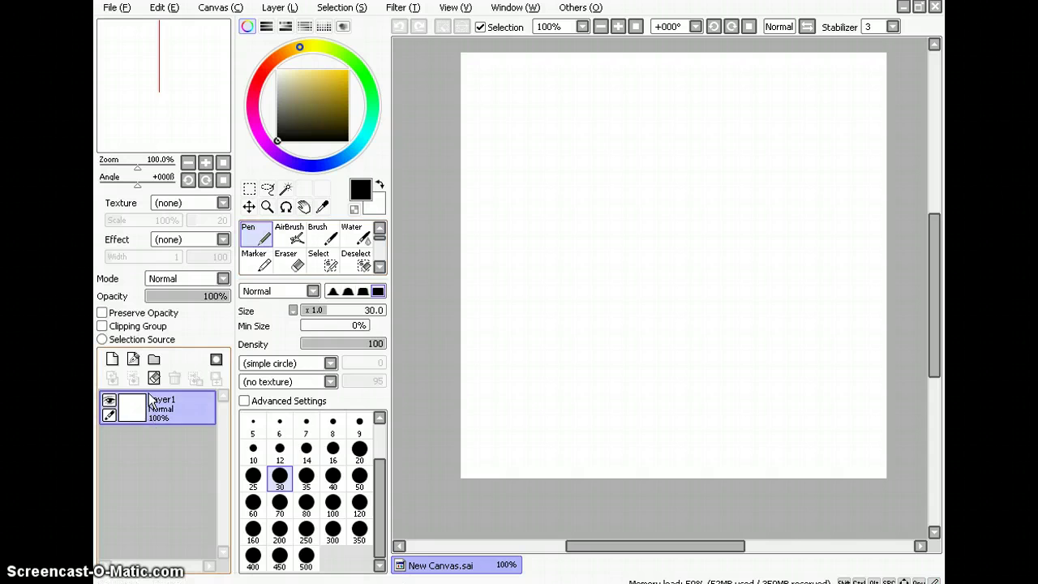
- Add the Linework1 layer above Layer1 and undo a test curve
{"action": "left_click", "coordinate": [140, 362]}
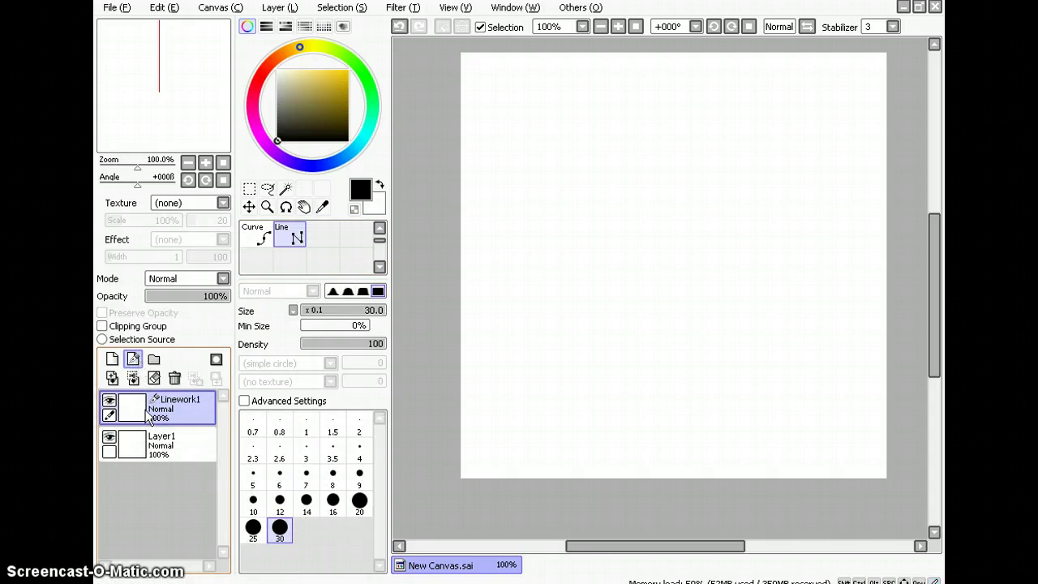
{"action": "left_click", "coordinate": [259, 238]}
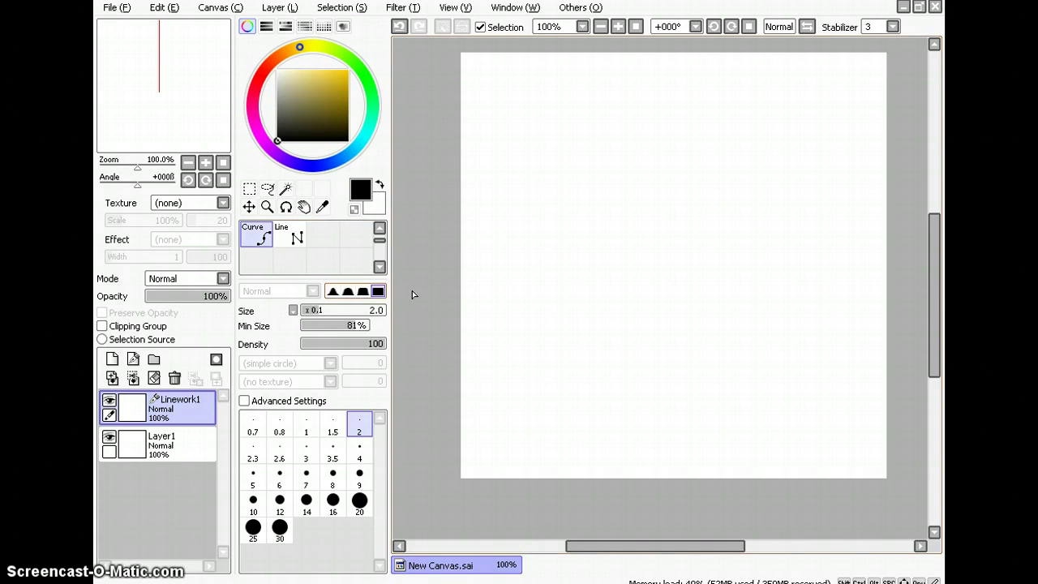
{"action": "left_click", "coordinate": [527, 173]}
{"action": "left_click", "coordinate": [398, 26]}
- Undo a thick test line and set the Line tool size to 7
{"action": "left_click", "coordinate": [289, 235]}
{"action": "left_click", "coordinate": [567, 179]}
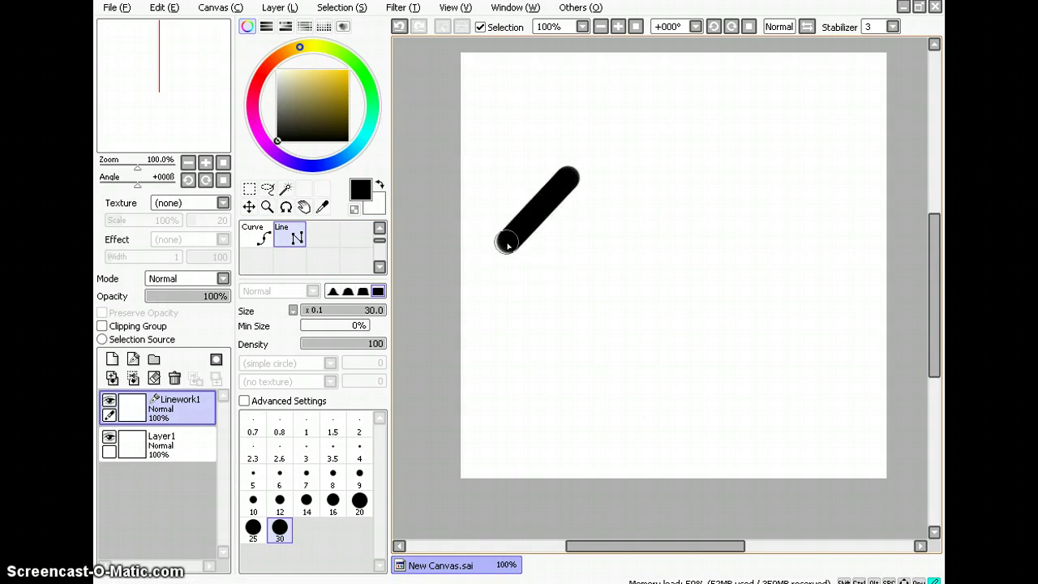
{"action": "left_click", "coordinate": [399, 26]}
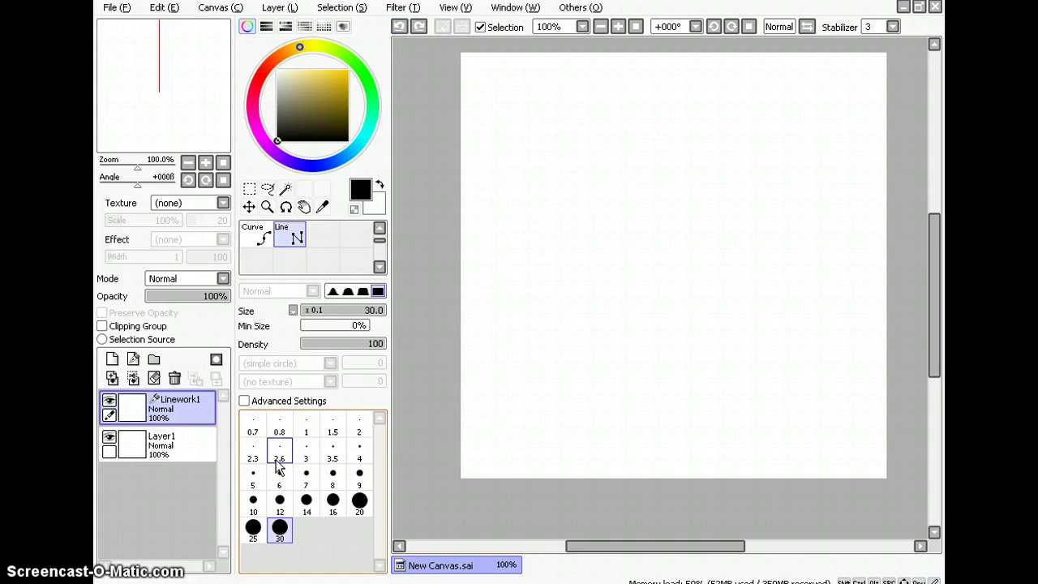
{"action": "left_click", "coordinate": [306, 474]}
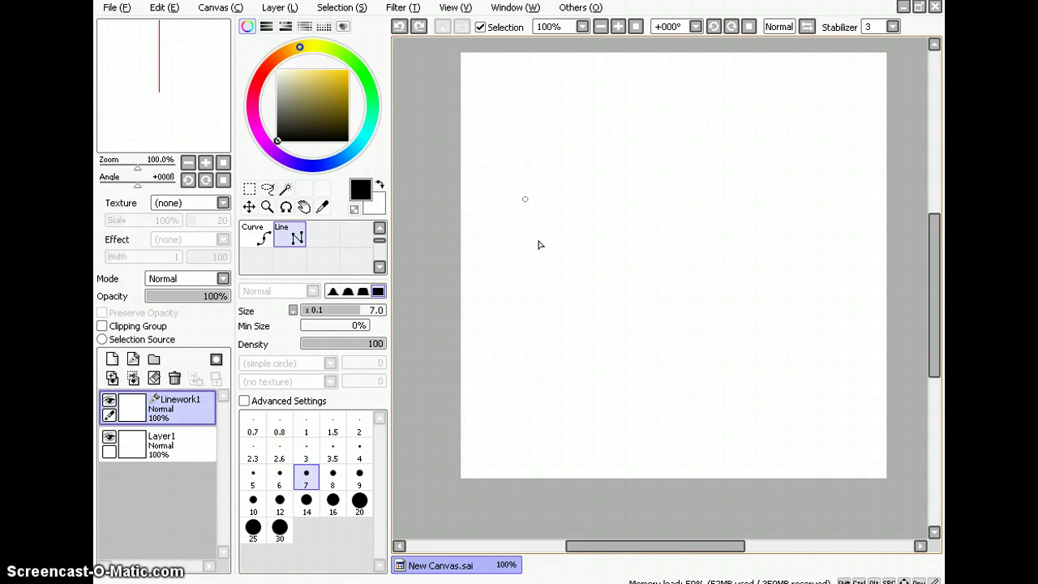
- Draw the head's left side and top arc as a thick black G-shaped stroke with the Line tool
{"action": "left_click", "coordinate": [579, 182]}
{"action": "left_click", "coordinate": [572, 164]}
{"action": "left_click", "coordinate": [544, 182]}
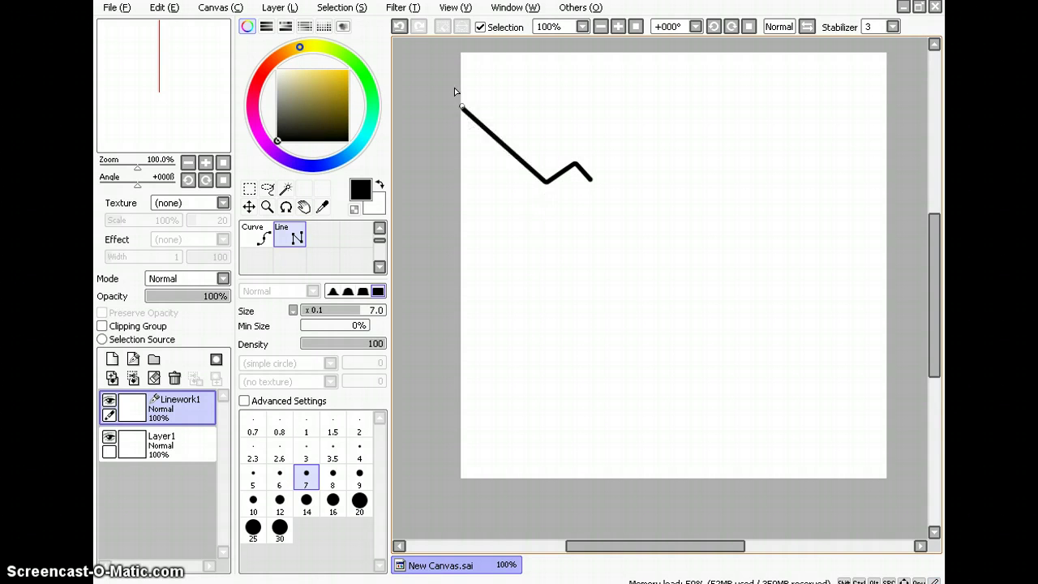
{"action": "left_click", "coordinate": [402, 27]}
{"action": "left_click", "coordinate": [402, 28]}
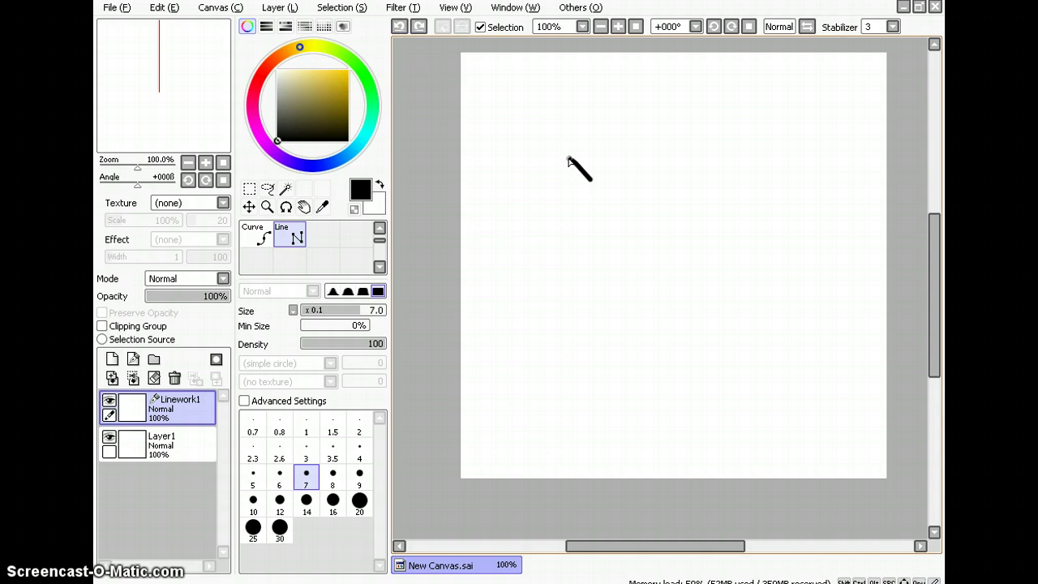
{"action": "left_click", "coordinate": [565, 157]}
{"action": "double_click", "coordinate": [533, 195]}
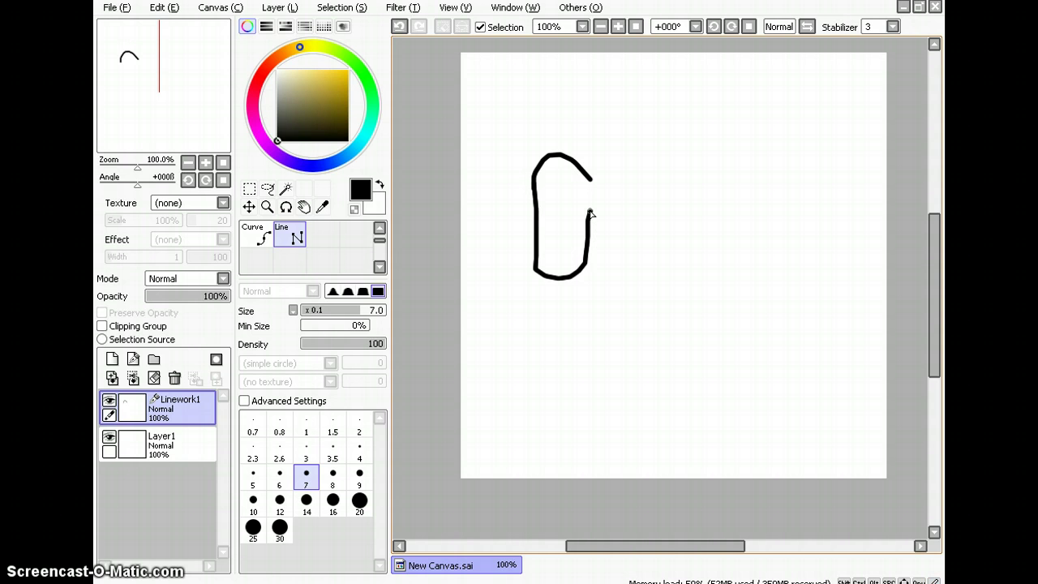
{"action": "double_click", "coordinate": [590, 212]}
{"action": "left_click", "coordinate": [255, 235]}
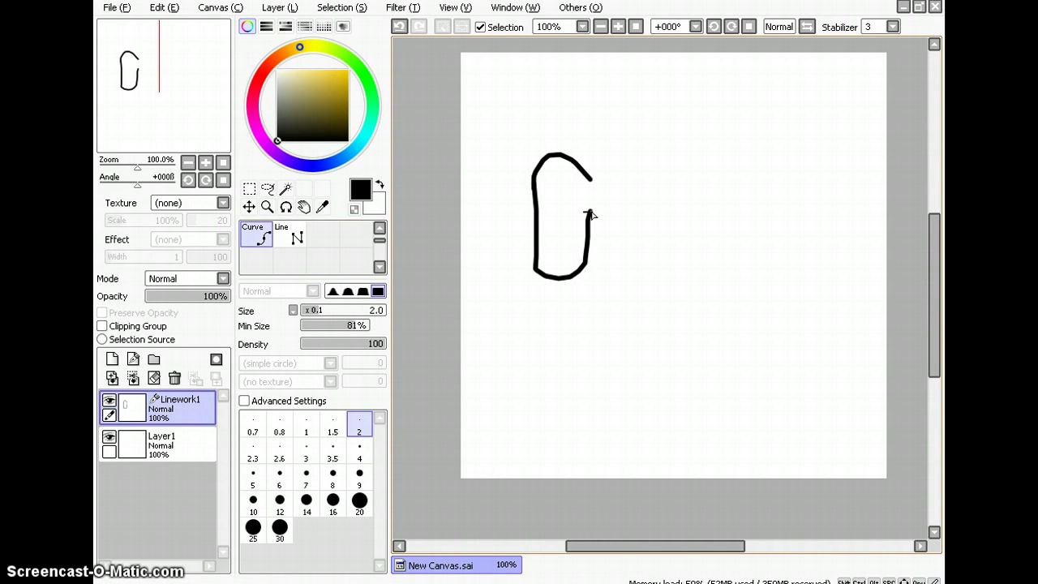
- At curve size 8, outline the head's top and right side, plus a short right inner stroke
{"action": "left_click", "coordinate": [332, 477]}
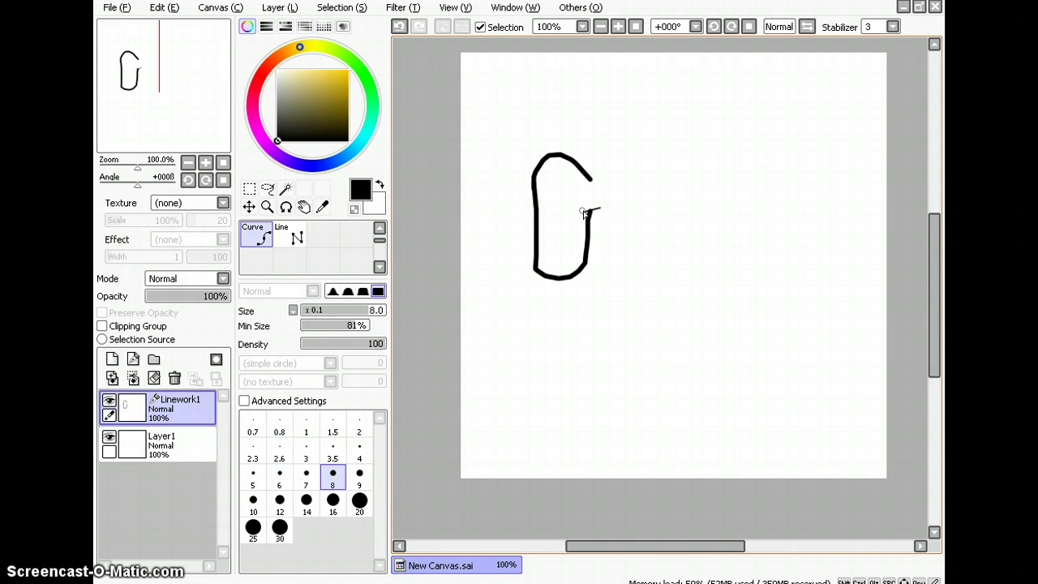
{"action": "double_click", "coordinate": [582, 211]}
{"action": "mouse_move", "coordinate": [585, 169]}
{"action": "left_mouse_down"}
{"action": "mouse_move", "coordinate": [657, 161]}
{"action": "mouse_move", "coordinate": [679, 175]}
{"action": "mouse_move", "coordinate": [676, 185]}
{"action": "mouse_move", "coordinate": [691, 159]}
{"action": "mouse_move", "coordinate": [710, 154]}
{"action": "mouse_move", "coordinate": [724, 184]}
{"action": "mouse_move", "coordinate": [687, 295]}
{"action": "left_mouse_up"}
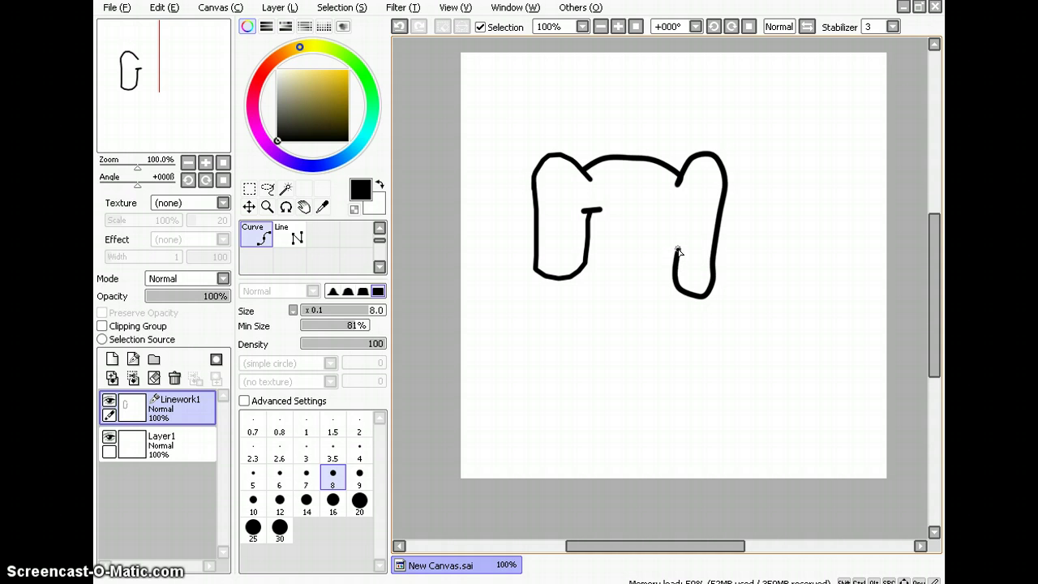
{"action": "left_click_drag", "start_coordinate": [677, 253], "coordinate": [341, 9]}
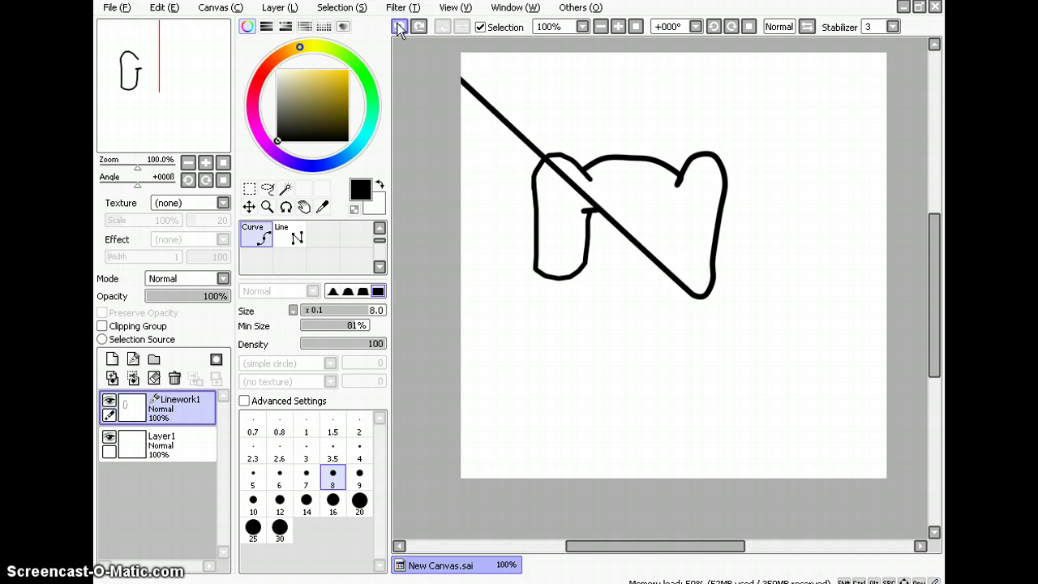
{"action": "left_click", "coordinate": [397, 28]}
{"action": "mouse_move", "coordinate": [720, 198]}
{"action": "left_mouse_down"}
{"action": "mouse_move", "coordinate": [726, 258]}
{"action": "mouse_move", "coordinate": [702, 286]}
{"action": "mouse_move", "coordinate": [679, 277]}
{"action": "mouse_move", "coordinate": [666, 212]}
{"action": "left_mouse_up"}
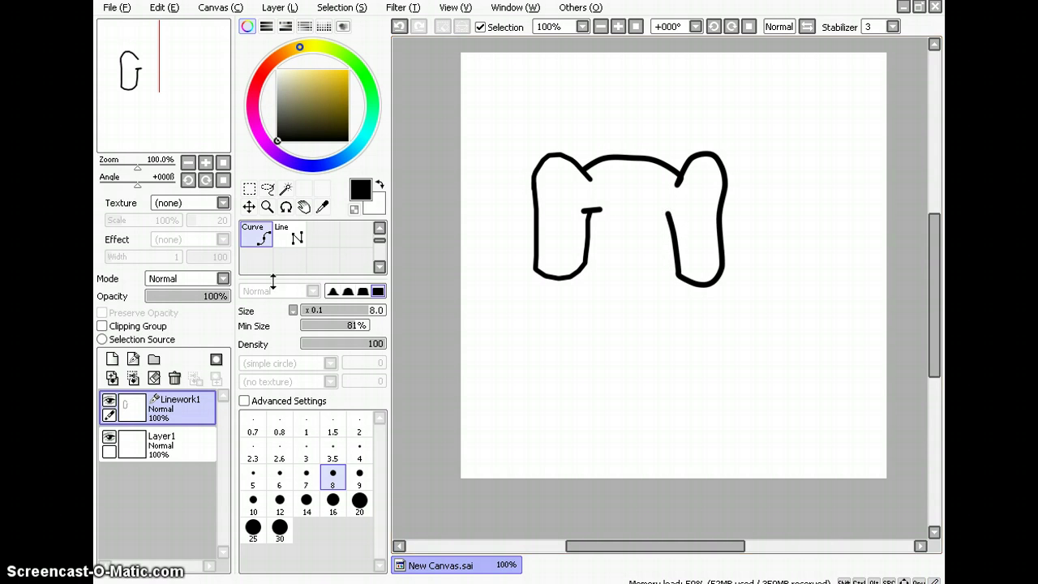
{"action": "left_click", "coordinate": [290, 235]}
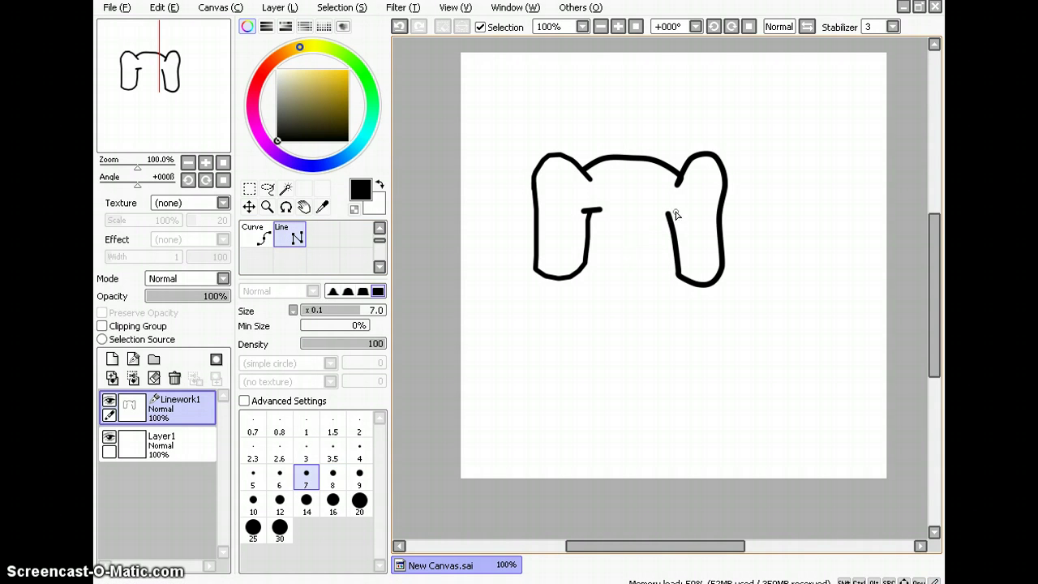
{"action": "left_click_drag", "start_coordinate": [676, 213], "coordinate": [657, 214]}
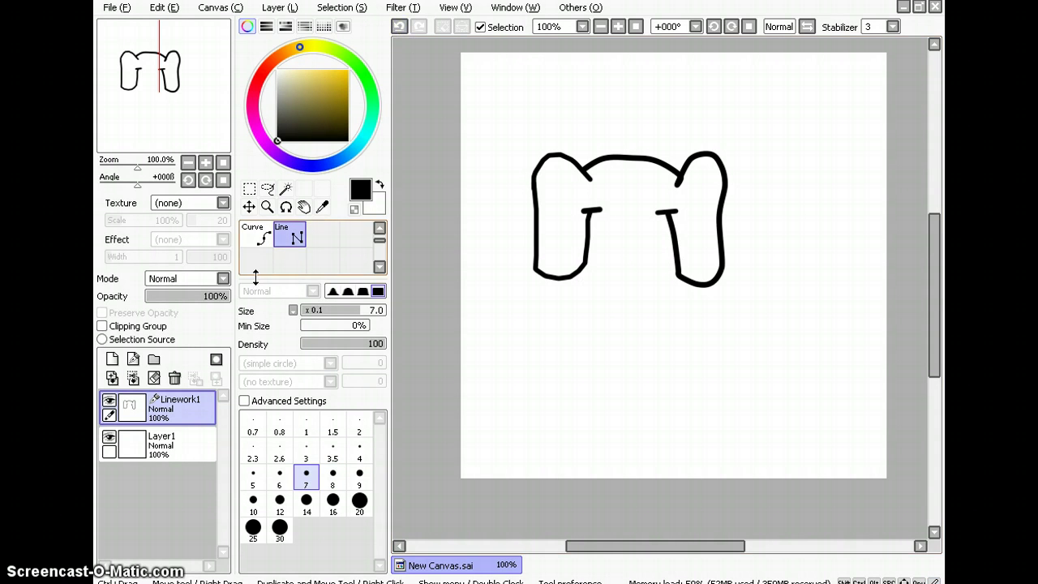
- Try the Water 9 brush on Layer1, then return to Linework1 with the Curve tool
{"action": "scroll", "coordinate": [294, 257], "scroll_direction": "up", "scroll_amount": 2}
{"action": "left_click", "coordinate": [289, 236]}
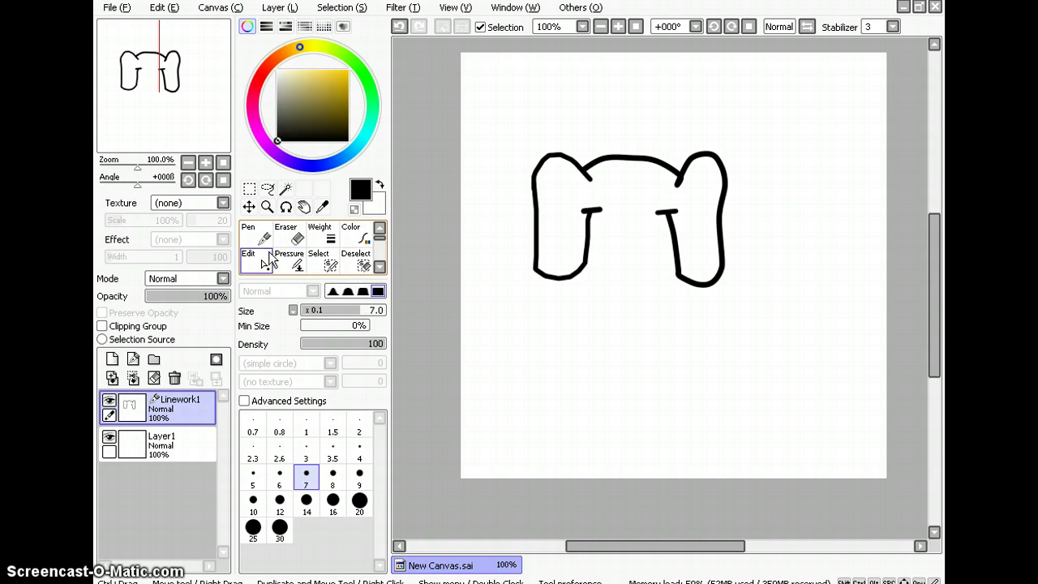
{"action": "scroll", "coordinate": [320, 235], "scroll_direction": "down", "scroll_amount": 1}
{"action": "left_click", "coordinate": [290, 261]}
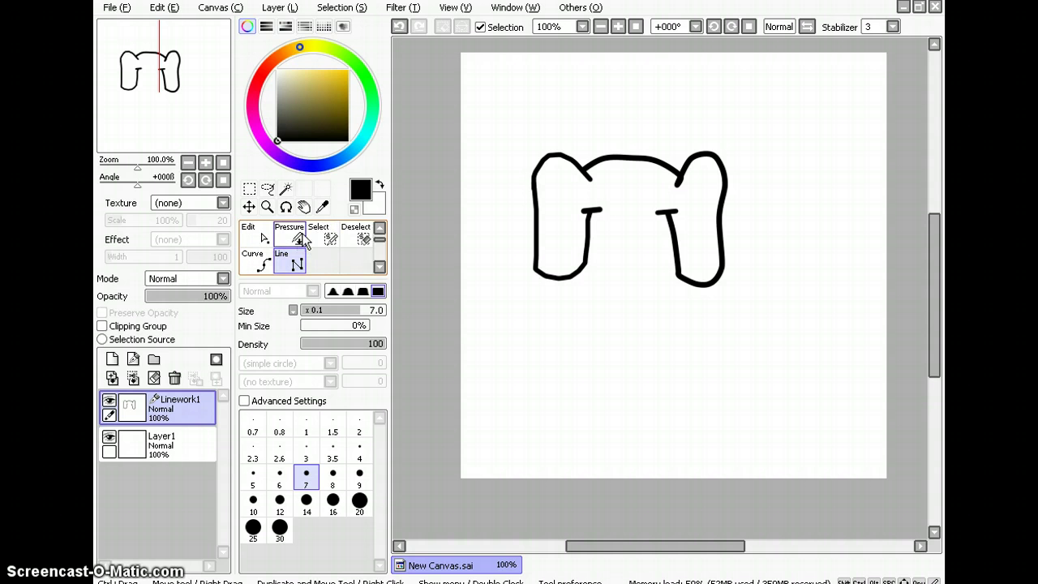
{"action": "left_click", "coordinate": [162, 444]}
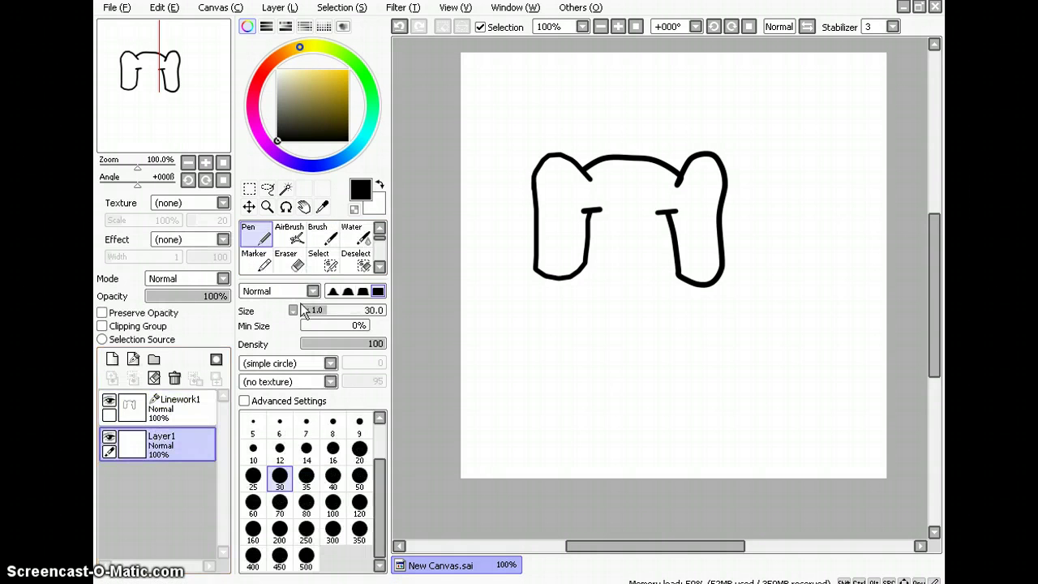
{"action": "scroll", "coordinate": [333, 260], "scroll_direction": "down", "scroll_amount": 3}
{"action": "left_click", "coordinate": [328, 261]}
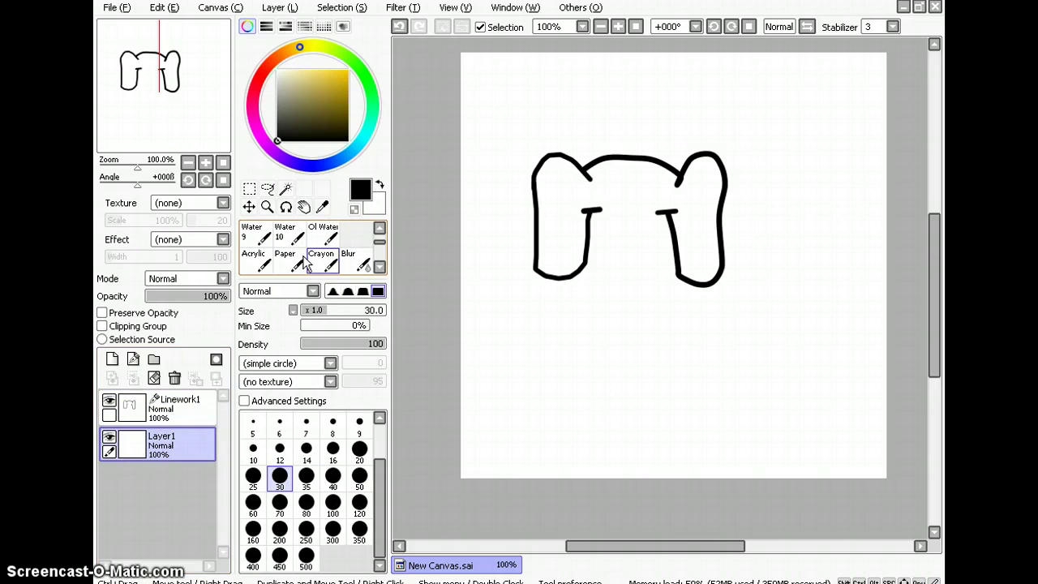
{"action": "left_click", "coordinate": [261, 237]}
{"action": "left_click", "coordinate": [264, 242]}
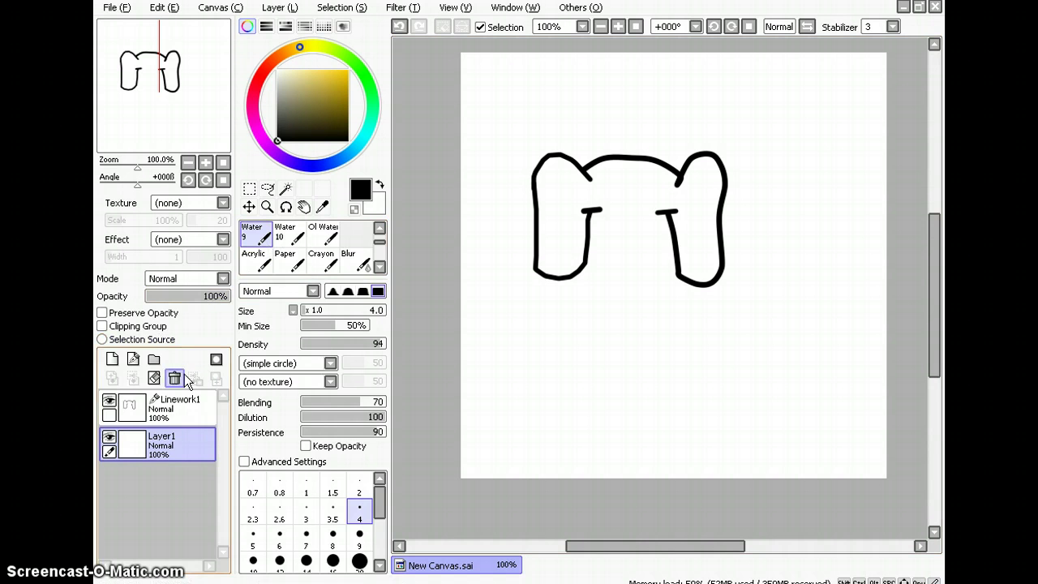
{"action": "left_click", "coordinate": [170, 405]}
{"action": "left_click", "coordinate": [257, 263]}
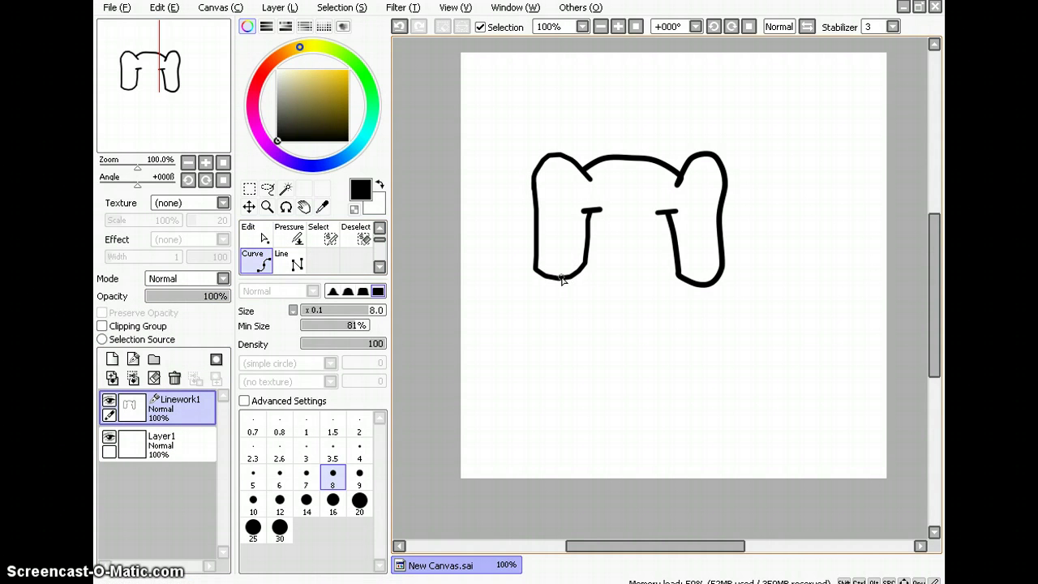
{"action": "left_click", "coordinate": [599, 277]}
{"action": "left_click", "coordinate": [603, 247]}
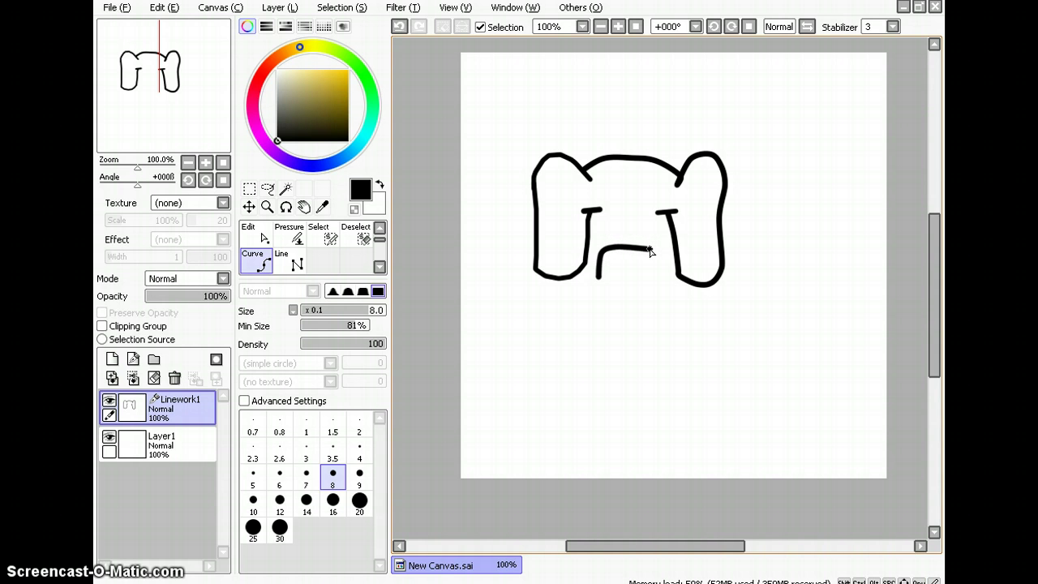
{"action": "left_click", "coordinate": [650, 249]}
{"action": "left_click", "coordinate": [663, 292]}
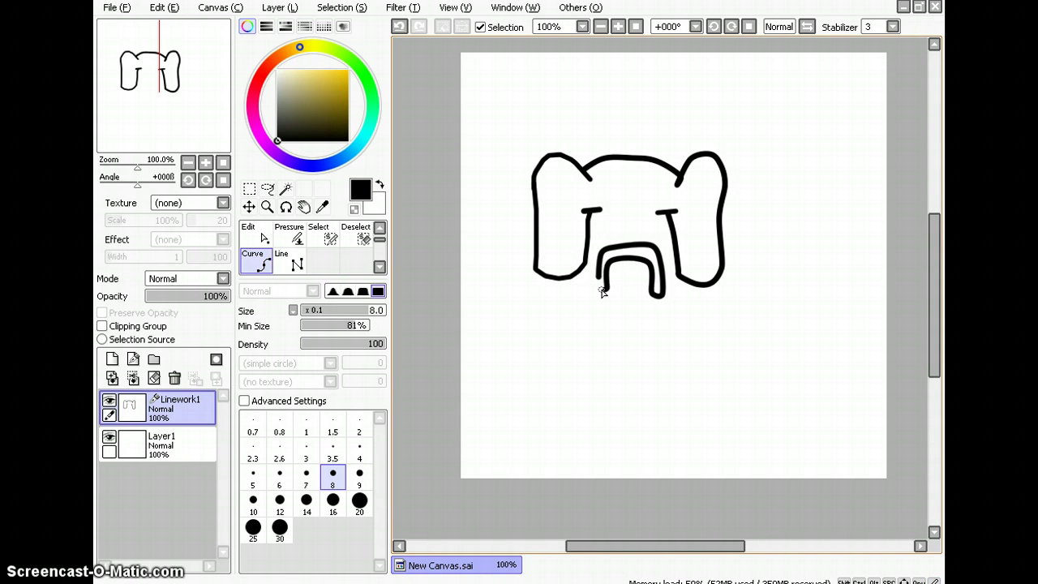
{"action": "left_click", "coordinate": [597, 292]}
{"action": "double_click", "coordinate": [600, 268]}
{"action": "left_click", "coordinate": [398, 25]}
{"action": "left_click", "coordinate": [399, 25]}
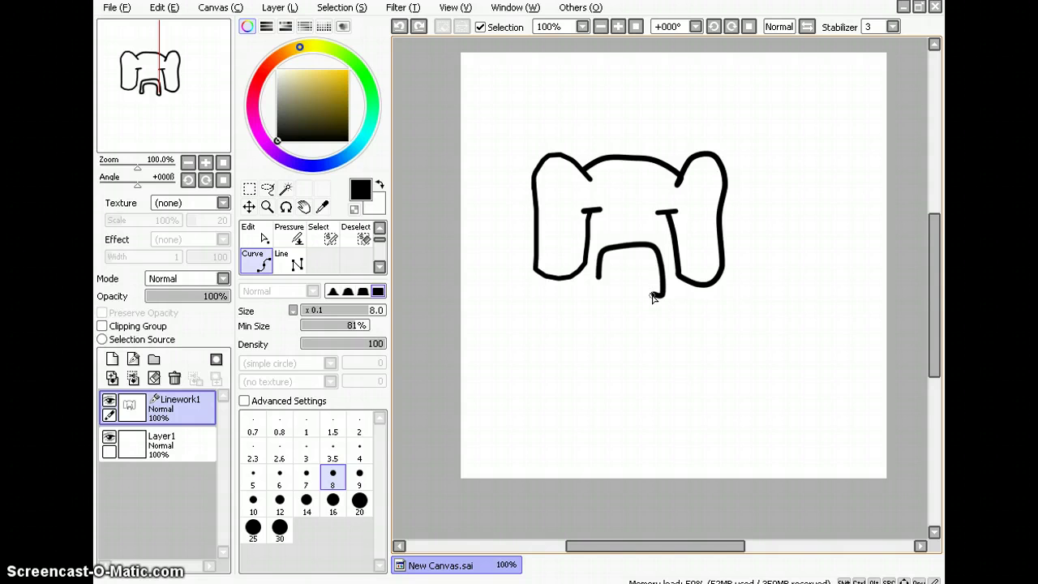
{"action": "left_click", "coordinate": [399, 25]}
{"action": "left_click", "coordinate": [399, 25]}
{"action": "left_click", "coordinate": [290, 261]}
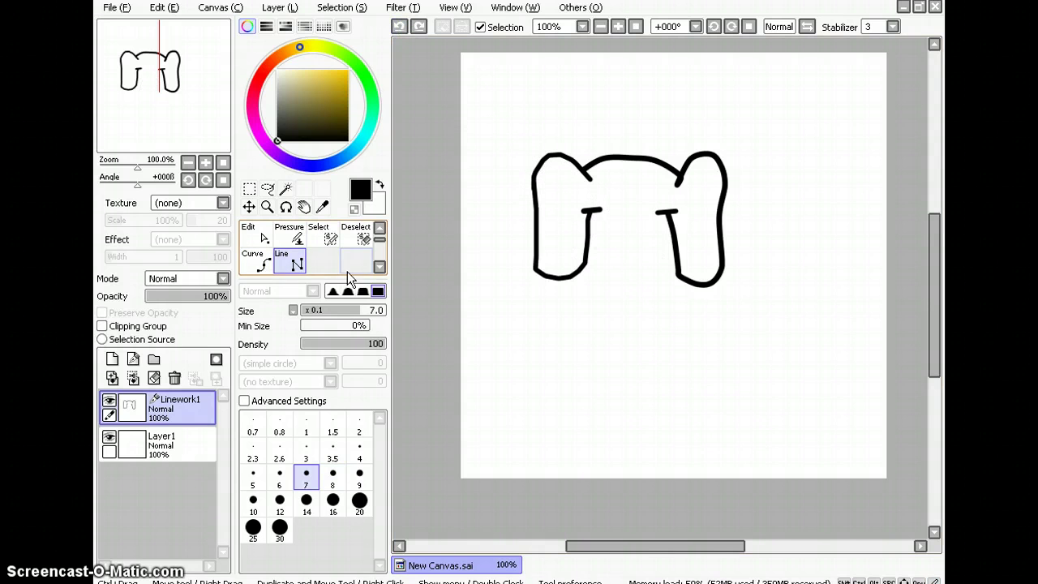
{"action": "left_click", "coordinate": [606, 247]}
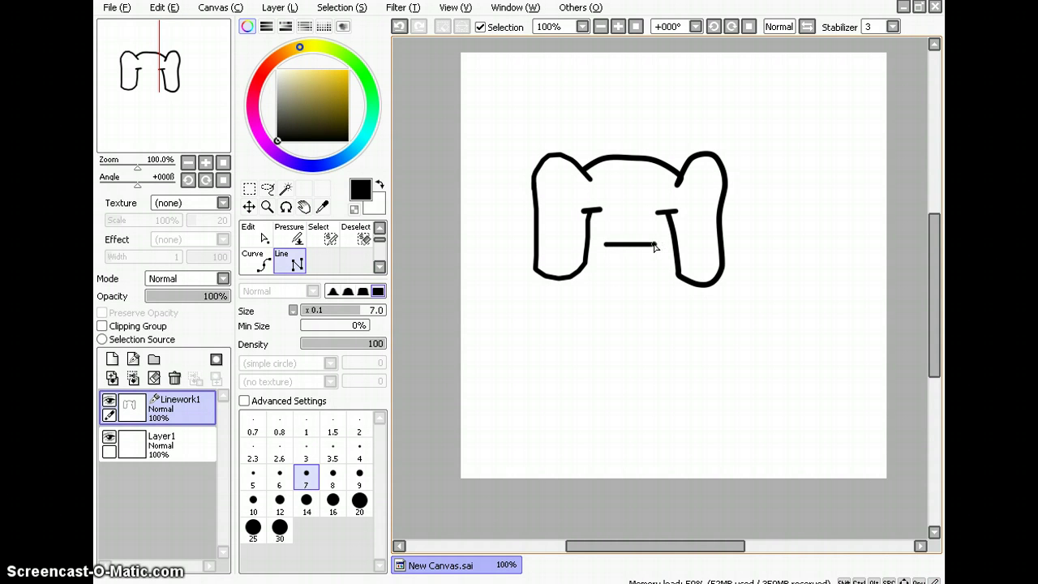
{"action": "right_click", "coordinate": [653, 244]}
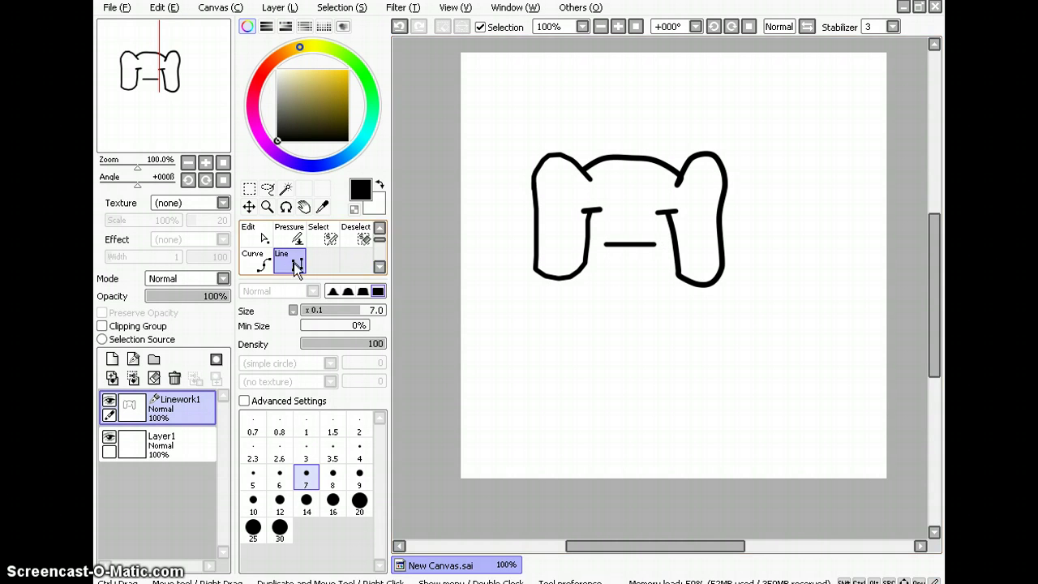
{"action": "left_click", "coordinate": [403, 27]}
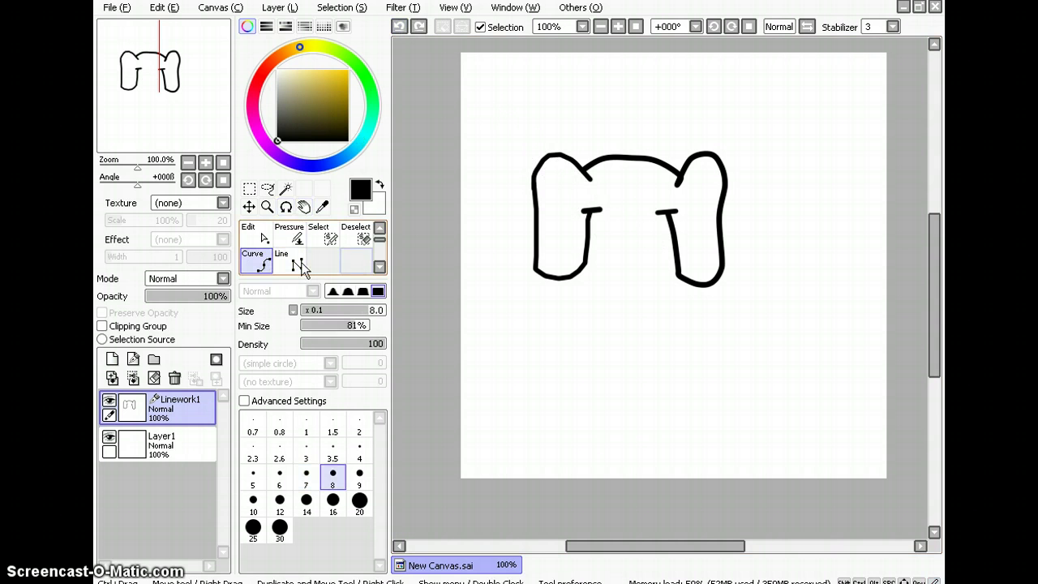
- Draw the arch's right side, top and left side as straight lines
{"action": "mouse_move", "coordinate": [595, 246]}
{"action": "left_mouse_down"}
{"action": "mouse_move", "coordinate": [655, 250]}
{"action": "mouse_move", "coordinate": [668, 311]}
{"action": "mouse_move", "coordinate": [656, 311]}
{"action": "left_mouse_up"}
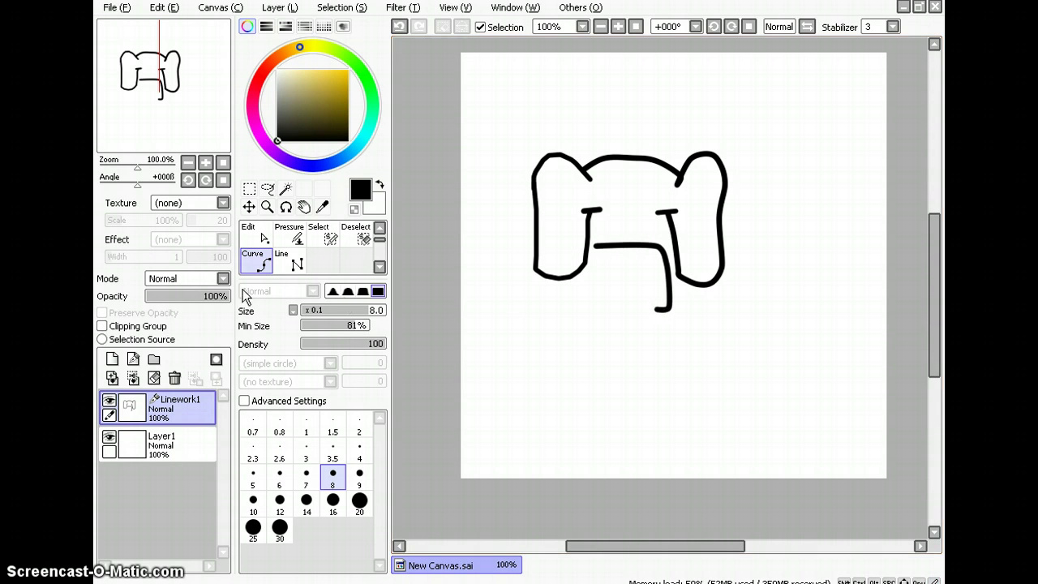
{"action": "left_click", "coordinate": [290, 264]}
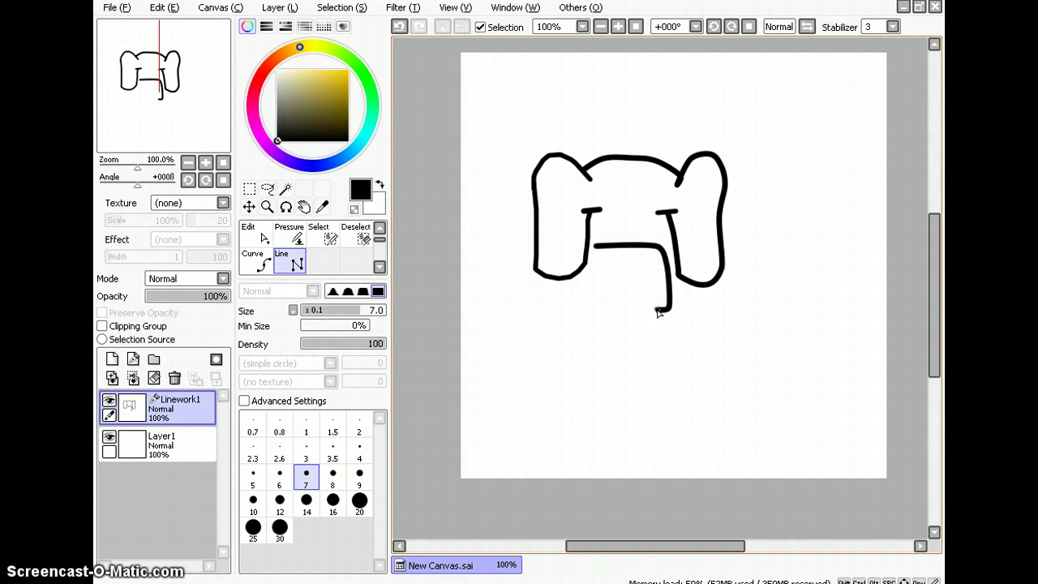
{"action": "left_click_drag", "start_coordinate": [658, 312], "coordinate": [655, 271]}
{"action": "left_click_drag", "start_coordinate": [657, 309], "coordinate": [652, 263]}
{"action": "left_click_drag", "start_coordinate": [647, 259], "coordinate": [600, 260]}
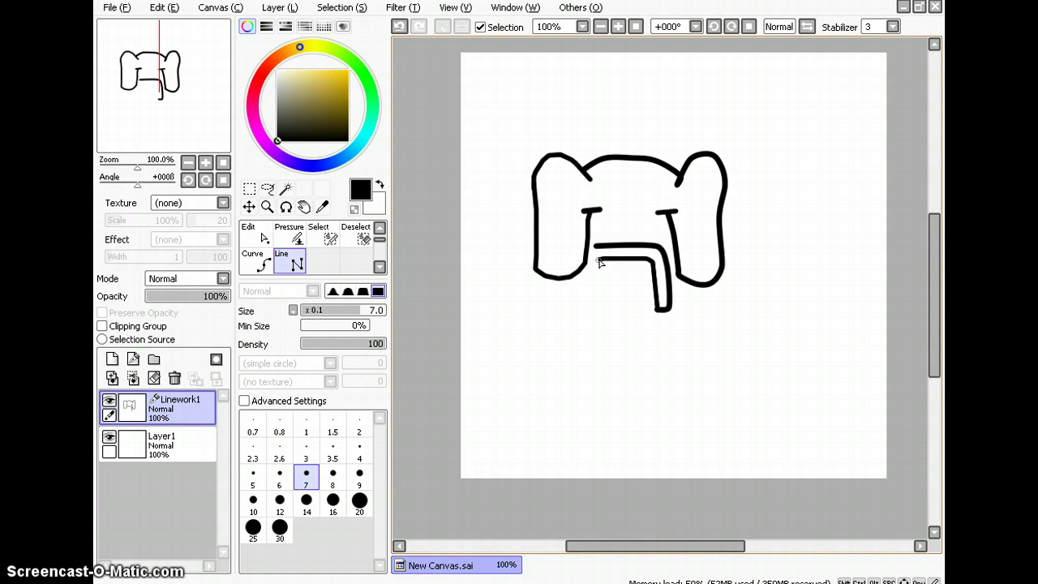
{"action": "left_click_drag", "start_coordinate": [595, 268], "coordinate": [600, 306]}
- Trace the arch's outer curve, undoing and re-placing its left corner points
{"action": "left_click", "coordinate": [258, 261]}
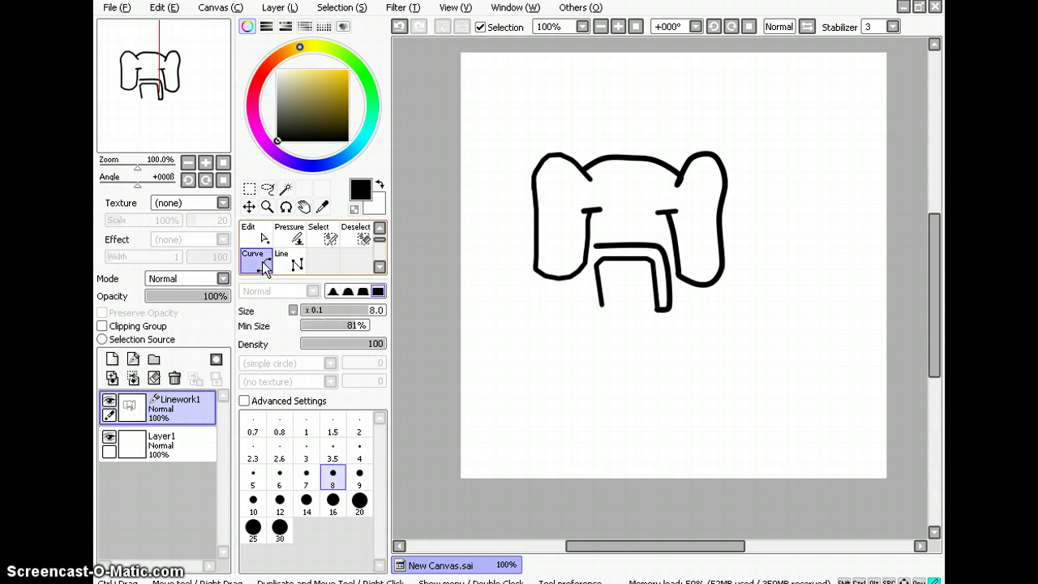
{"action": "left_click", "coordinate": [602, 306]}
{"action": "left_click", "coordinate": [590, 305]}
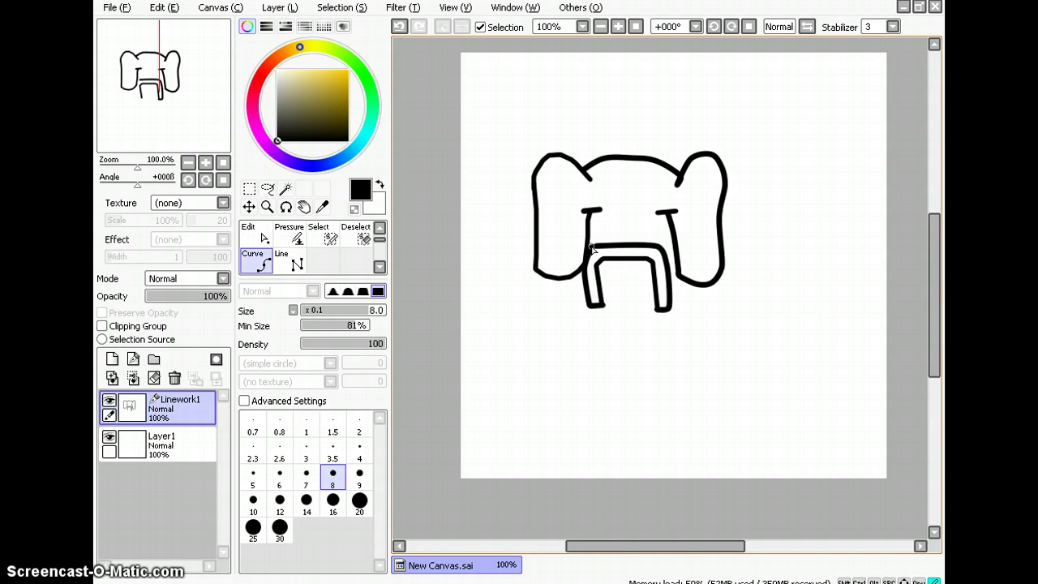
{"action": "left_click", "coordinate": [591, 245]}
{"action": "double_click", "coordinate": [655, 240]}
{"action": "left_click", "coordinate": [399, 27]}
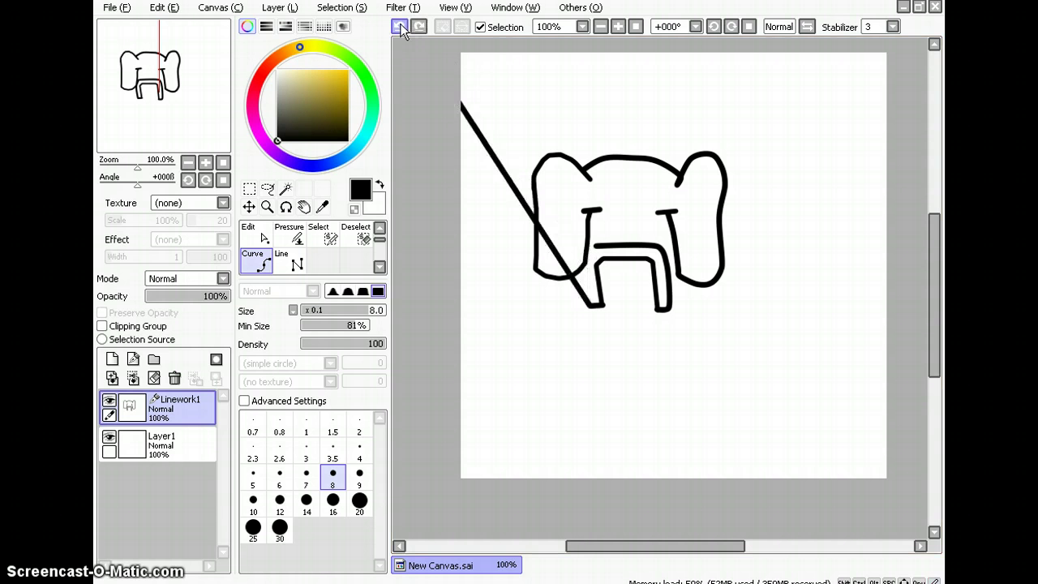
{"action": "left_click", "coordinate": [399, 27]}
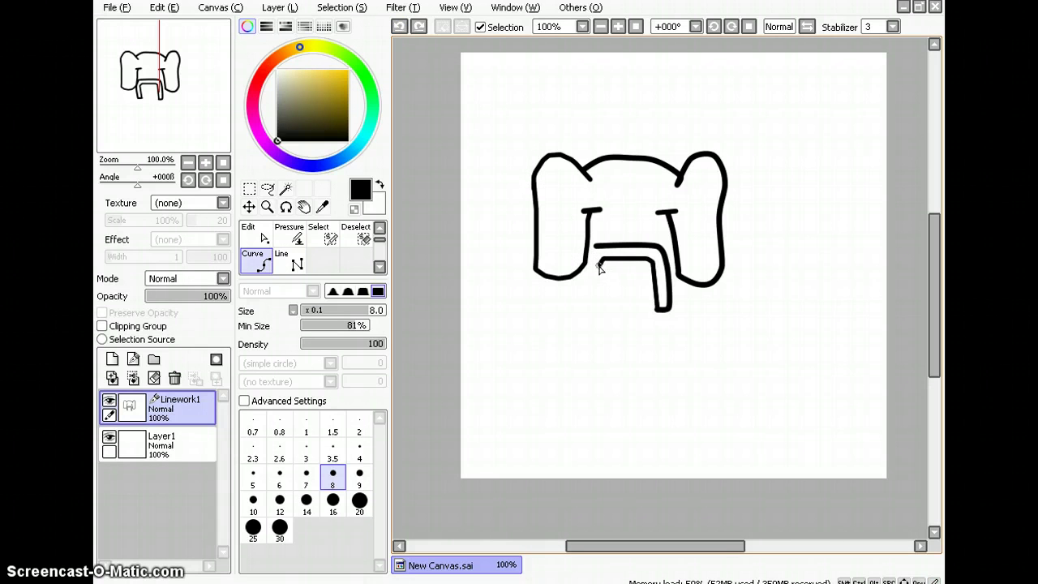
{"action": "left_click", "coordinate": [599, 268]}
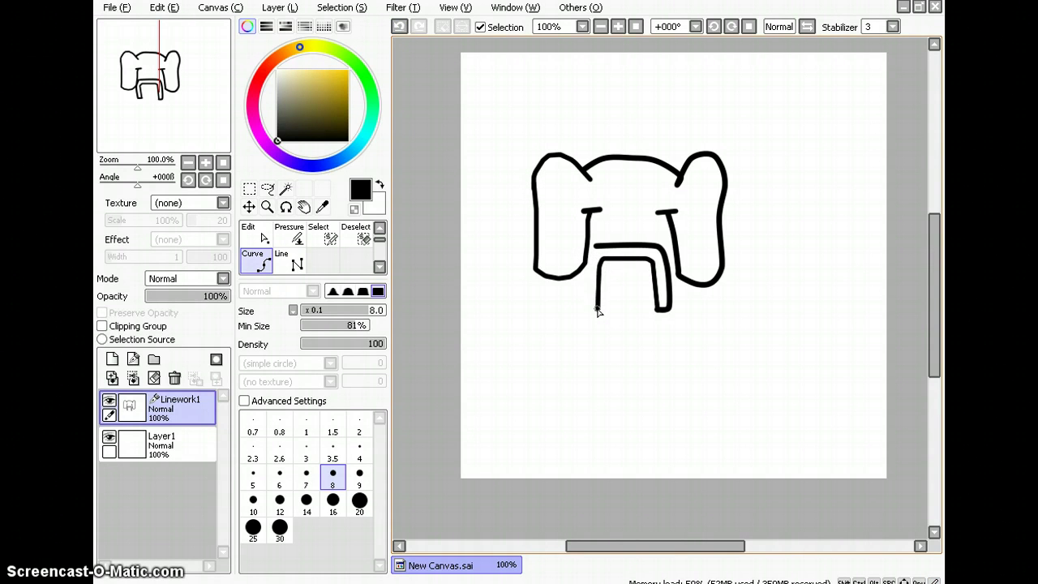
{"action": "left_click", "coordinate": [597, 308]}
- Finish the arch's left-side curve and undo a stray Pen stroke inside it
{"action": "left_click", "coordinate": [585, 310]}
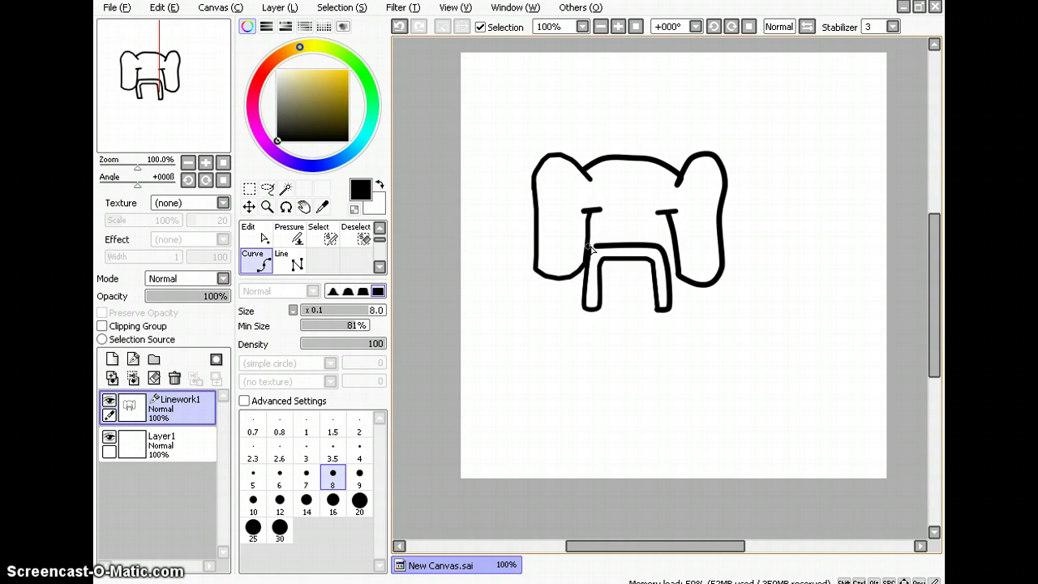
{"action": "double_click", "coordinate": [596, 247]}
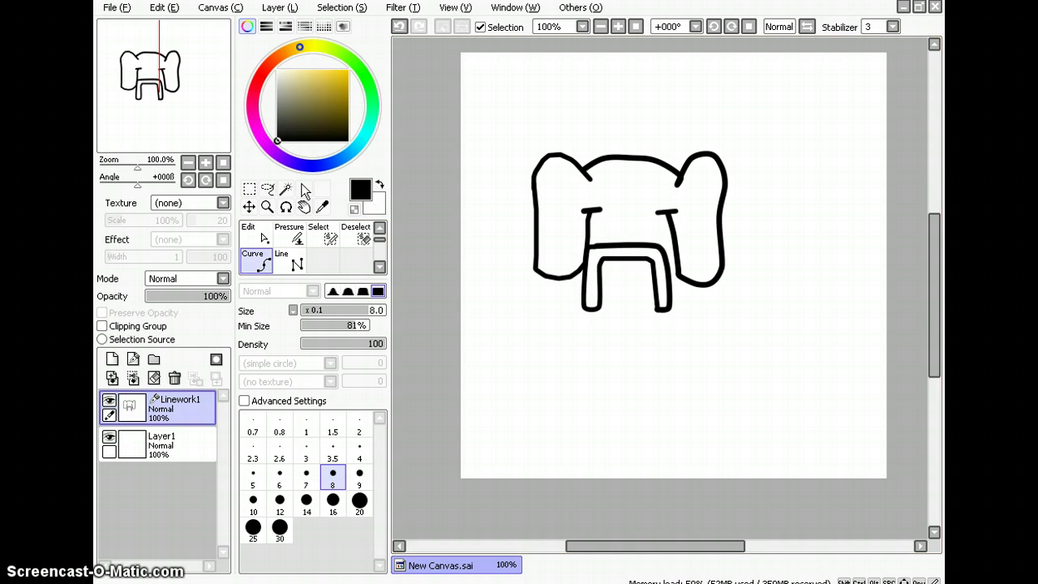
{"action": "scroll", "coordinate": [252, 251], "scroll_direction": "up", "scroll_amount": 1}
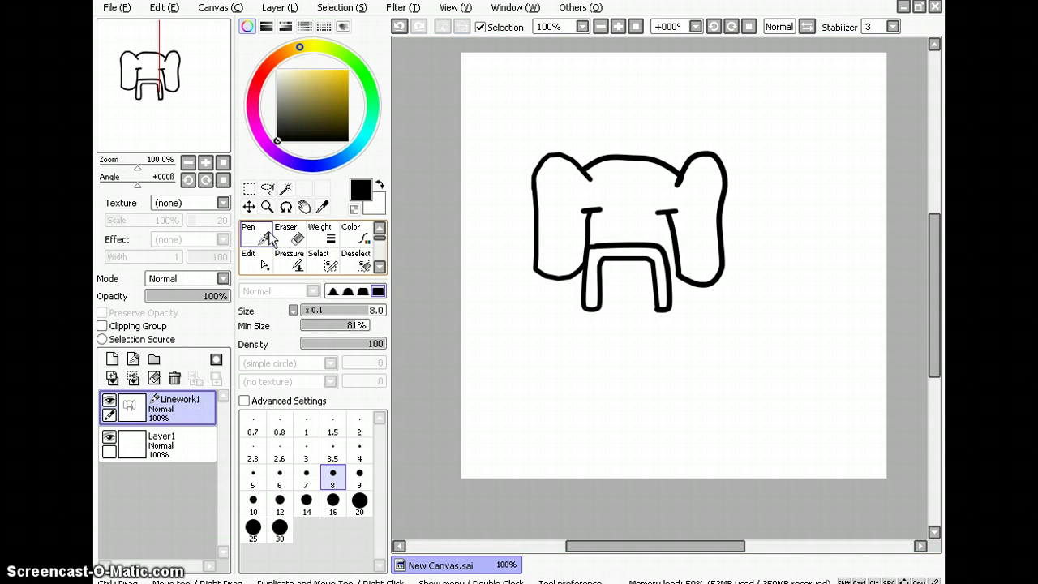
{"action": "left_click", "coordinate": [256, 237]}
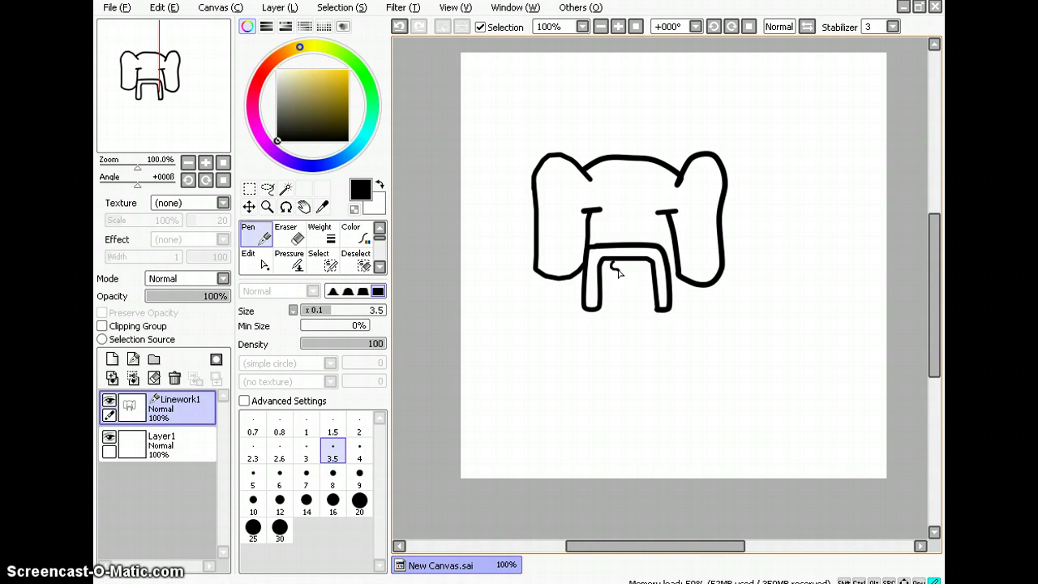
{"action": "left_click", "coordinate": [398, 26]}
- Start a V-shaped curve dipping inside the arch
{"action": "scroll", "coordinate": [257, 247], "scroll_direction": "down", "scroll_amount": 1}
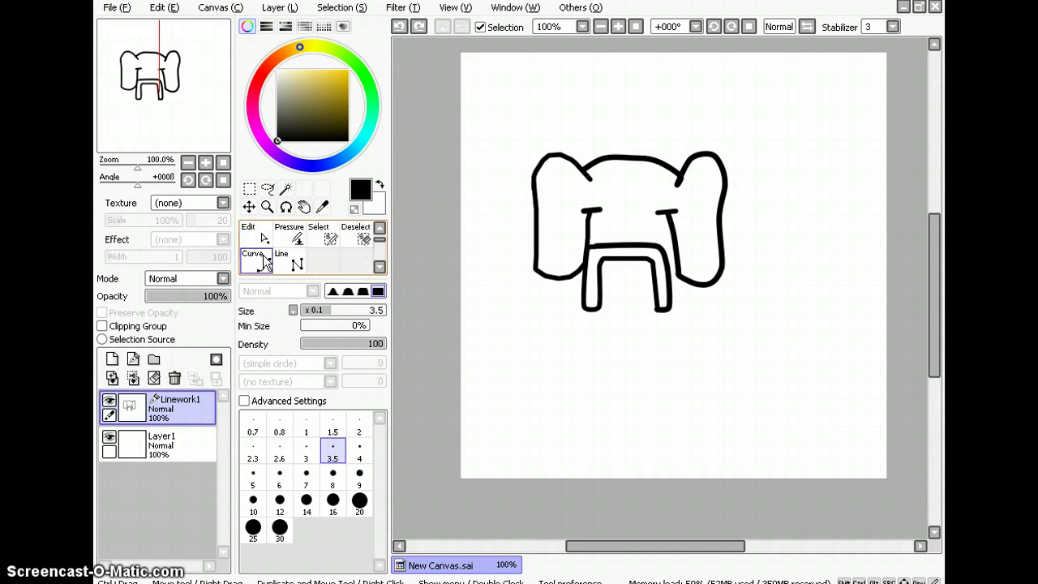
{"action": "left_click", "coordinate": [257, 261]}
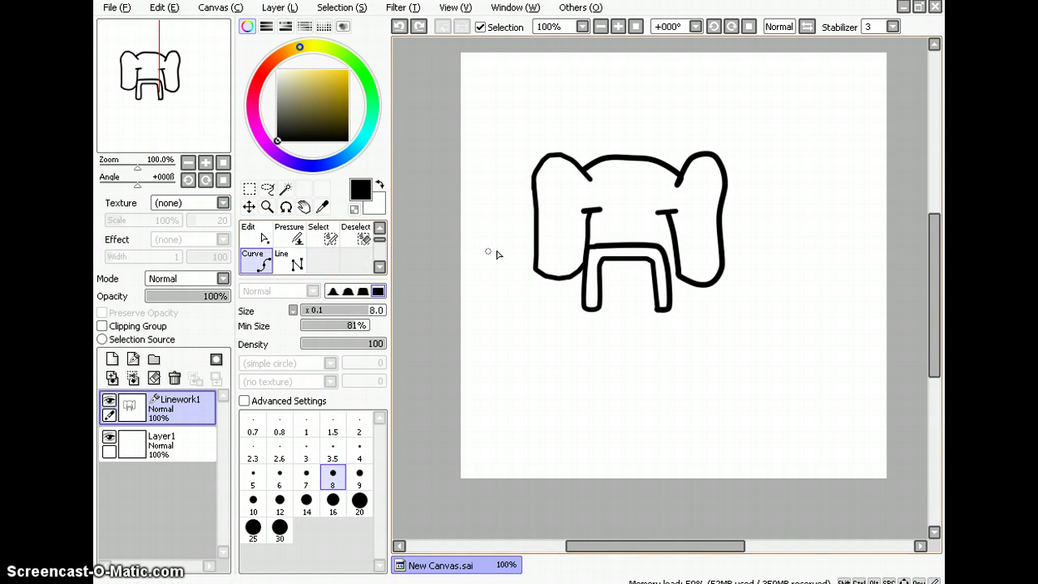
{"action": "left_click", "coordinate": [606, 262]}
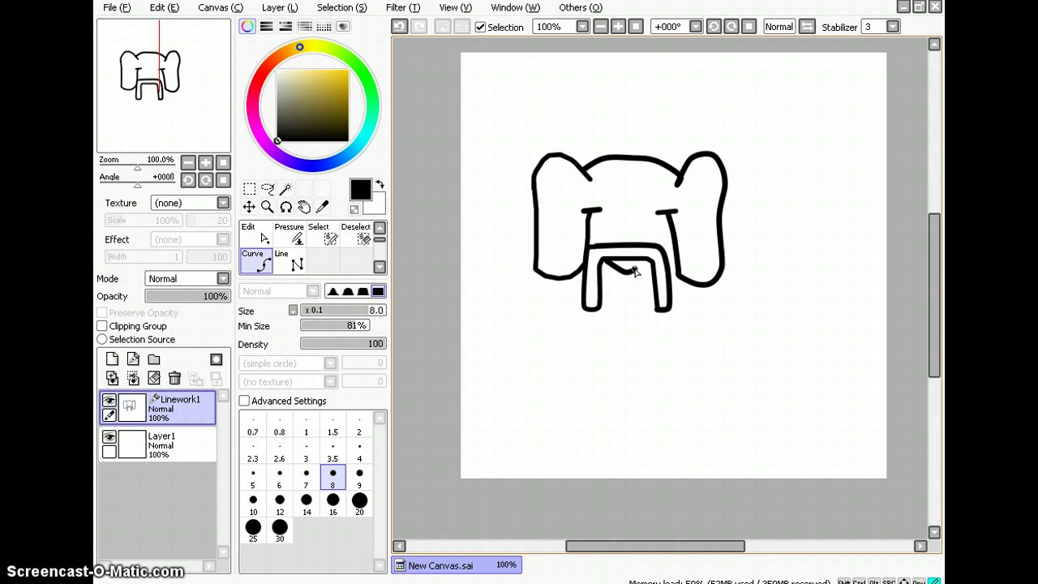
{"action": "left_click", "coordinate": [631, 272]}
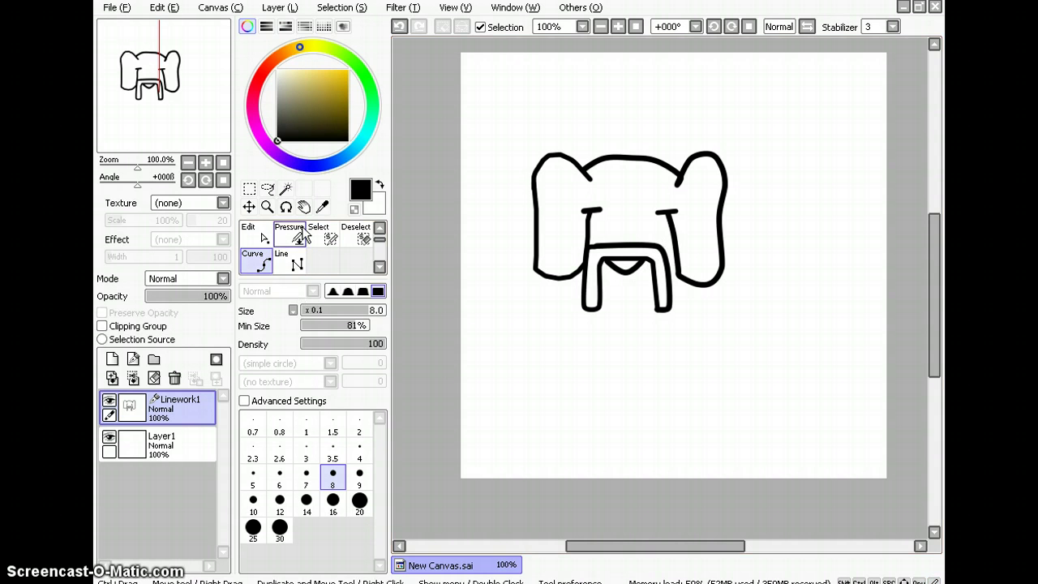
- Magic-wand the mouth gap, bucket-fill it solid black on Layer1, and deselect
{"action": "left_click", "coordinate": [285, 188]}
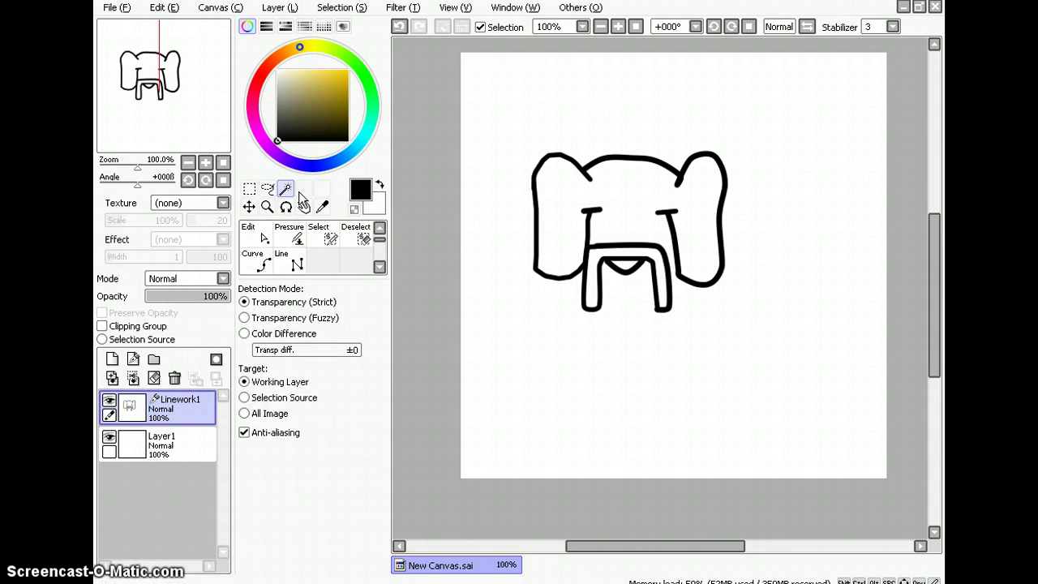
{"action": "left_click", "coordinate": [624, 265]}
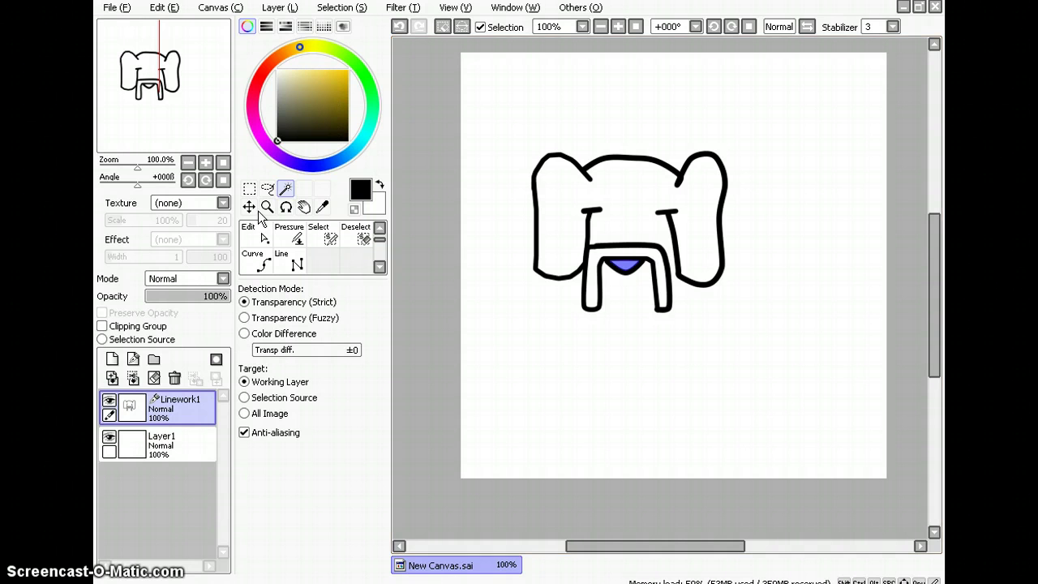
{"action": "left_click", "coordinate": [120, 439]}
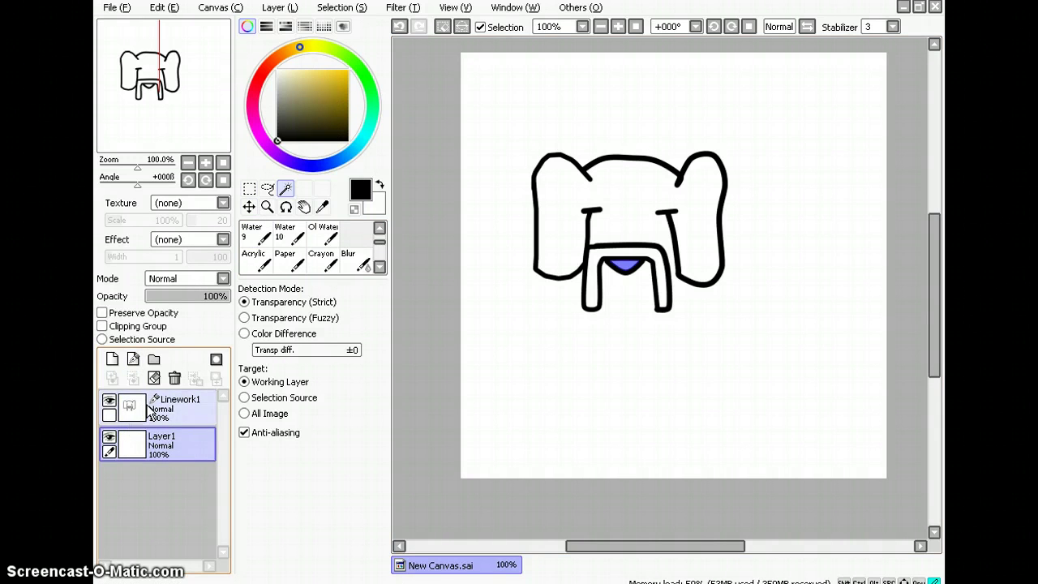
{"action": "left_click", "coordinate": [146, 409]}
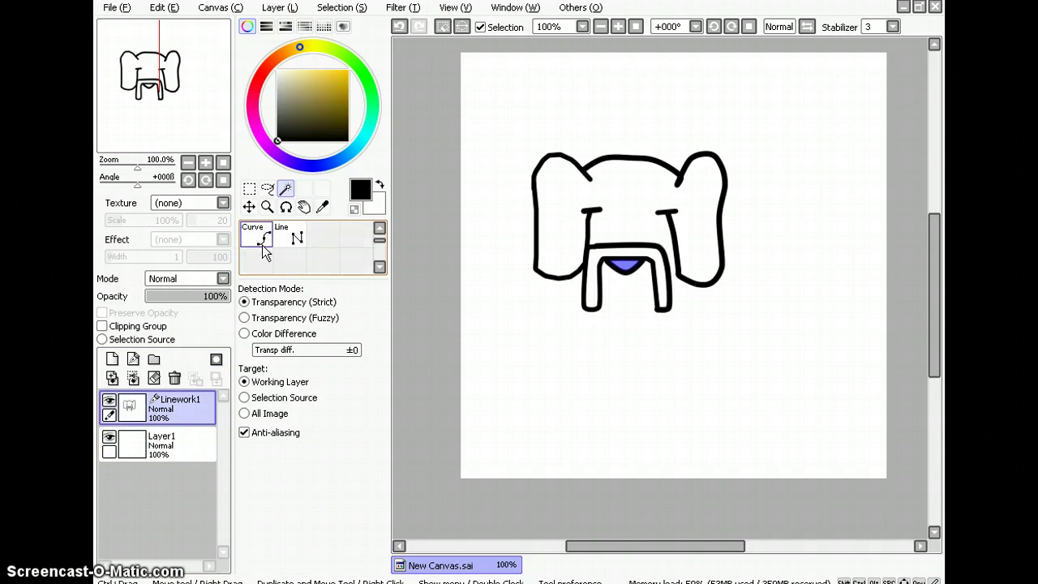
{"action": "left_click", "coordinate": [158, 440]}
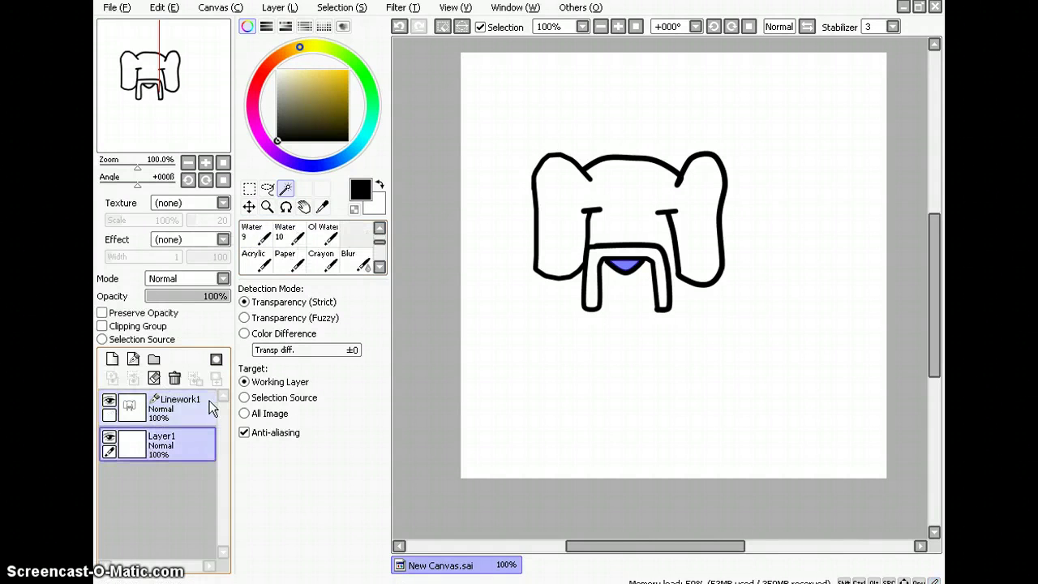
{"action": "left_click", "coordinate": [266, 264]}
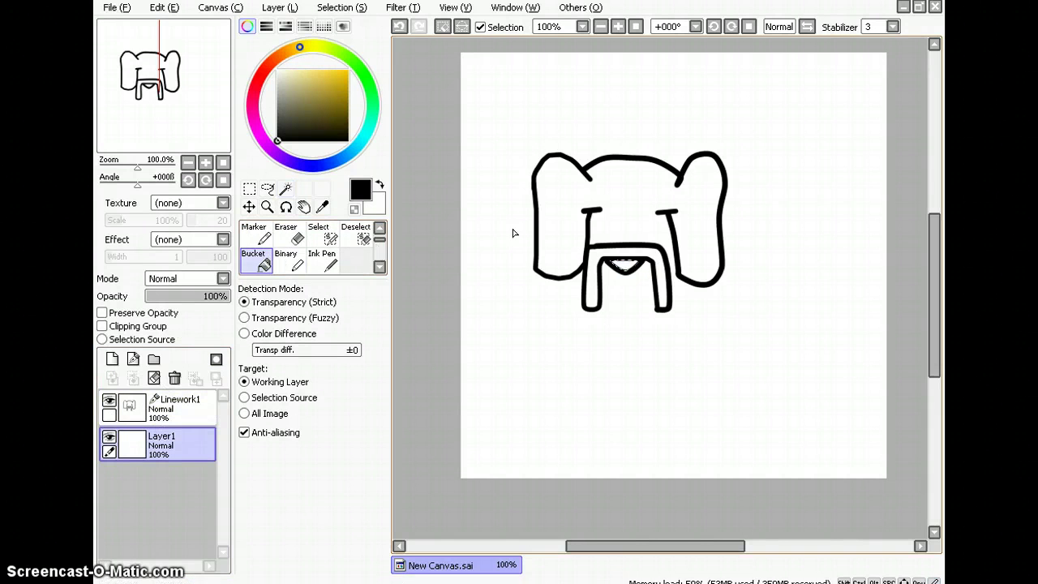
{"action": "left_click", "coordinate": [625, 267]}
{"action": "key", "text": "ctrl+d"}
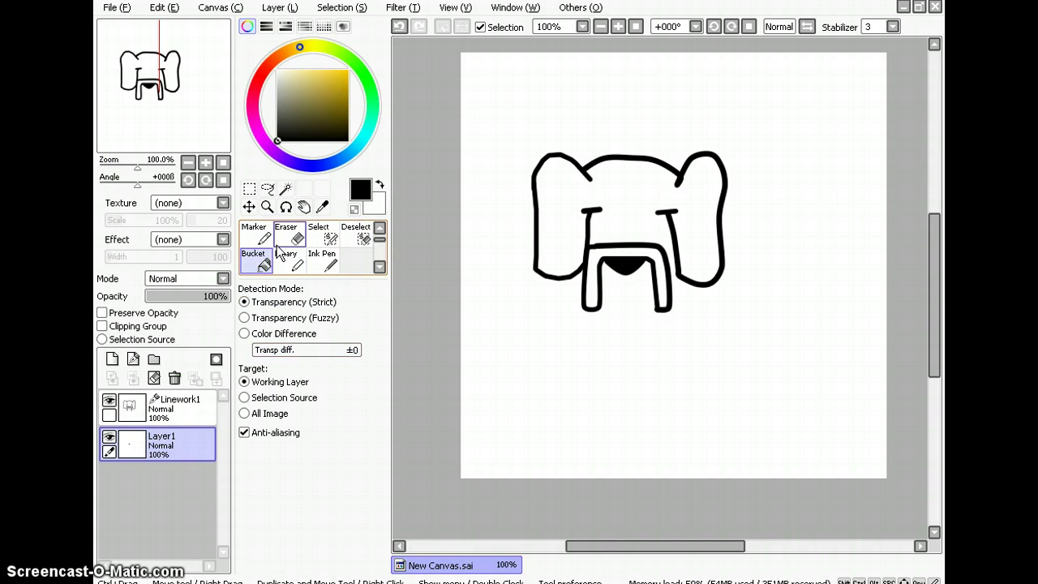
- Outline the left and right eyes with the Curve tool on Linework1
{"action": "left_click", "coordinate": [172, 401]}
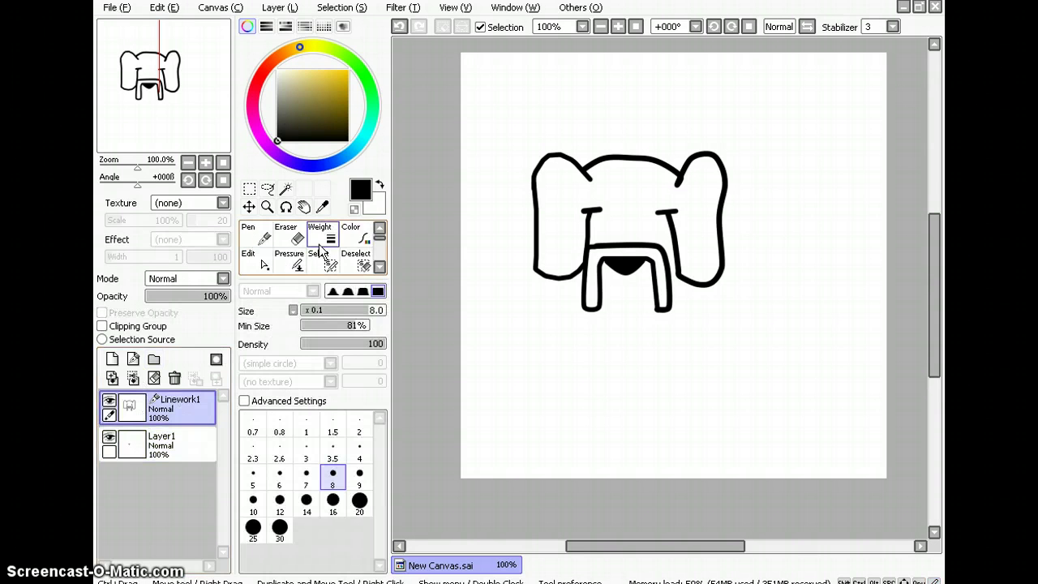
{"action": "scroll", "coordinate": [300, 264], "scroll_direction": "down", "scroll_amount": 2}
{"action": "scroll", "coordinate": [300, 264], "scroll_direction": "up", "scroll_amount": 1}
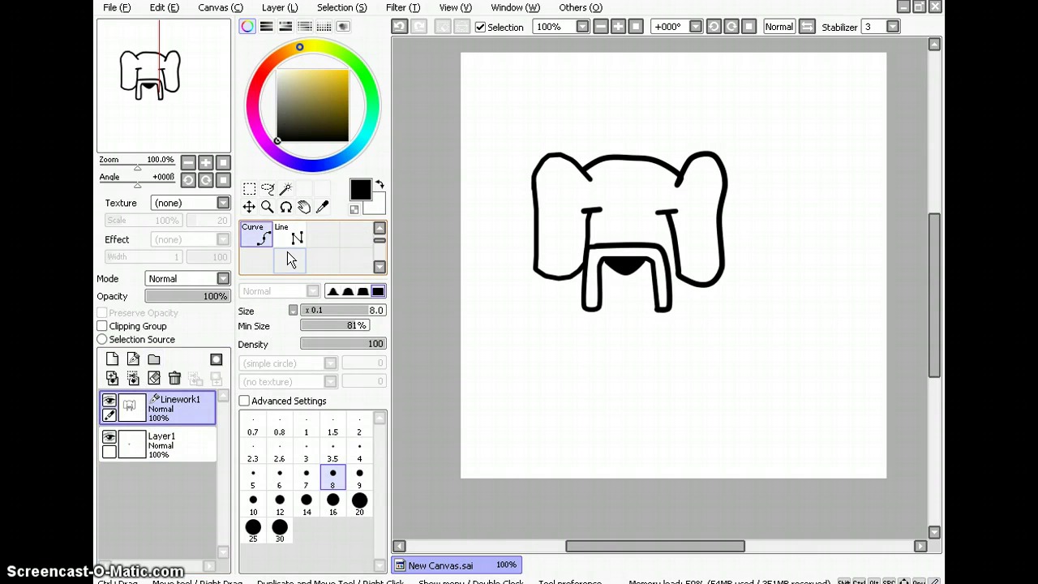
{"action": "left_click", "coordinate": [594, 218]}
{"action": "left_click", "coordinate": [597, 235]}
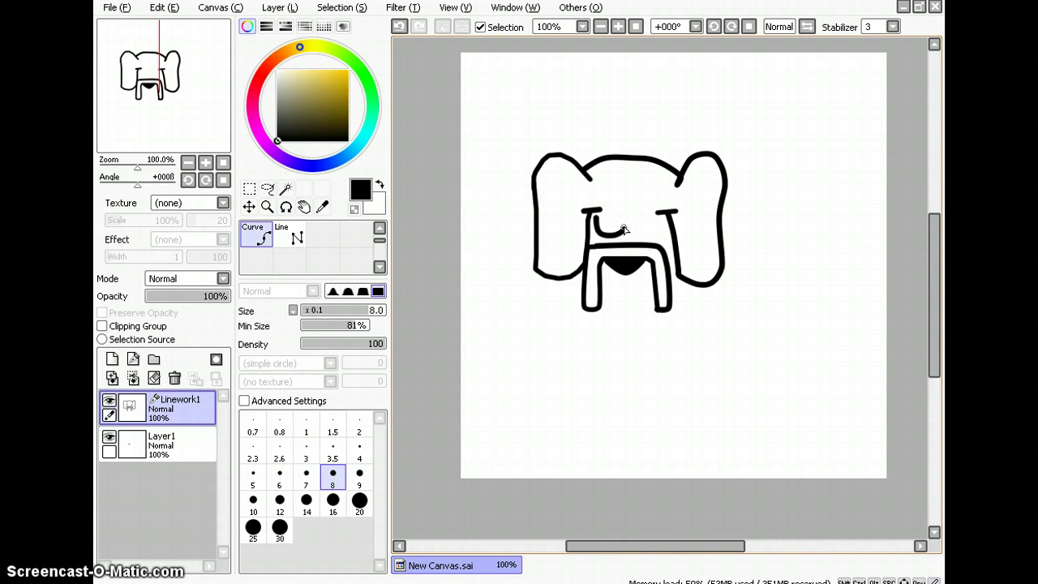
{"action": "left_click", "coordinate": [623, 229]}
{"action": "double_click", "coordinate": [597, 215]}
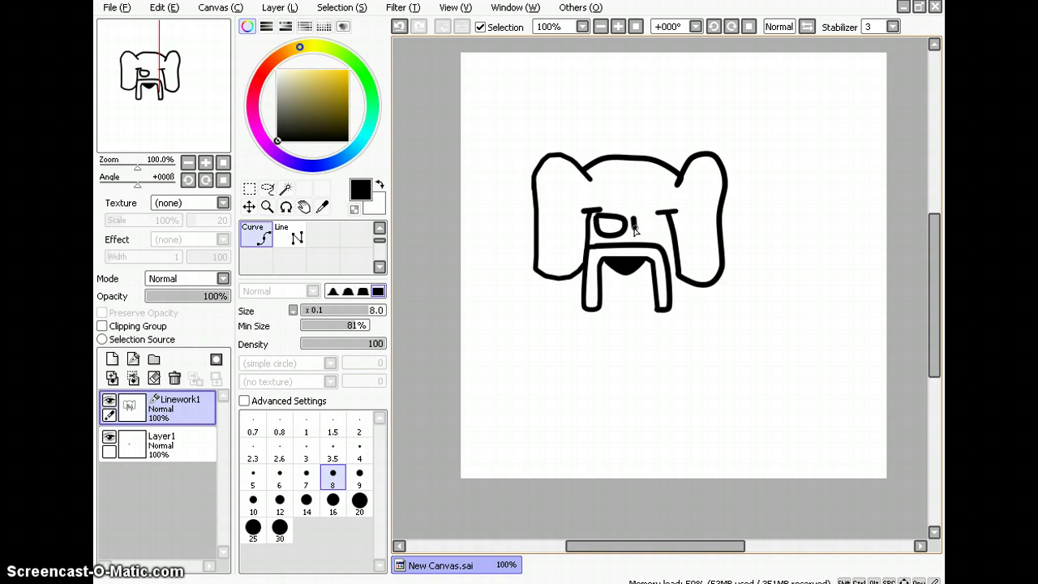
{"action": "left_click", "coordinate": [636, 234]}
{"action": "double_click", "coordinate": [638, 218]}
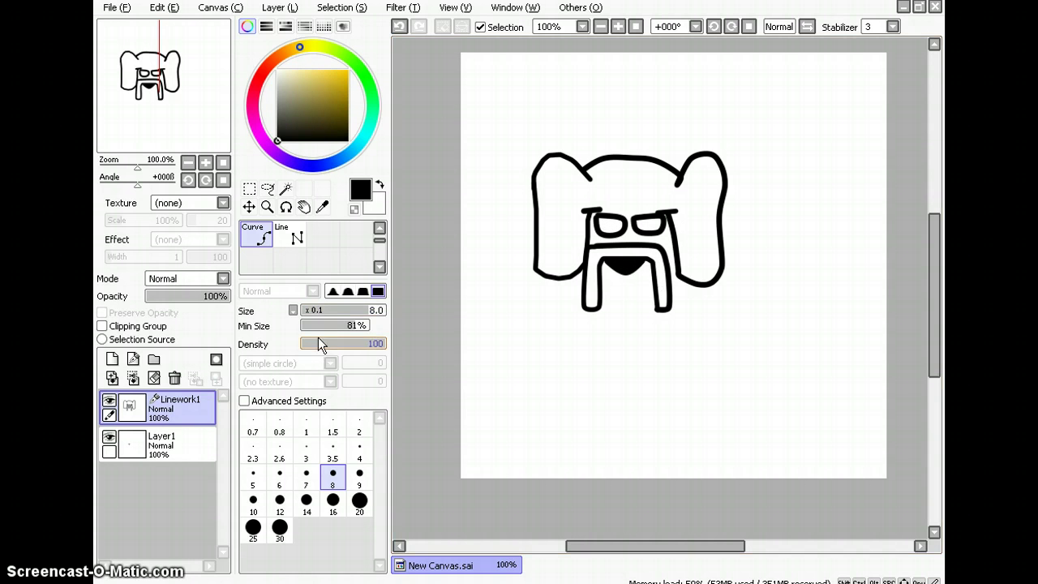
- Dot black pupils into both eyes with the Pen at size 16, then reset Curve to size 8
{"action": "left_click", "coordinate": [332, 500]}
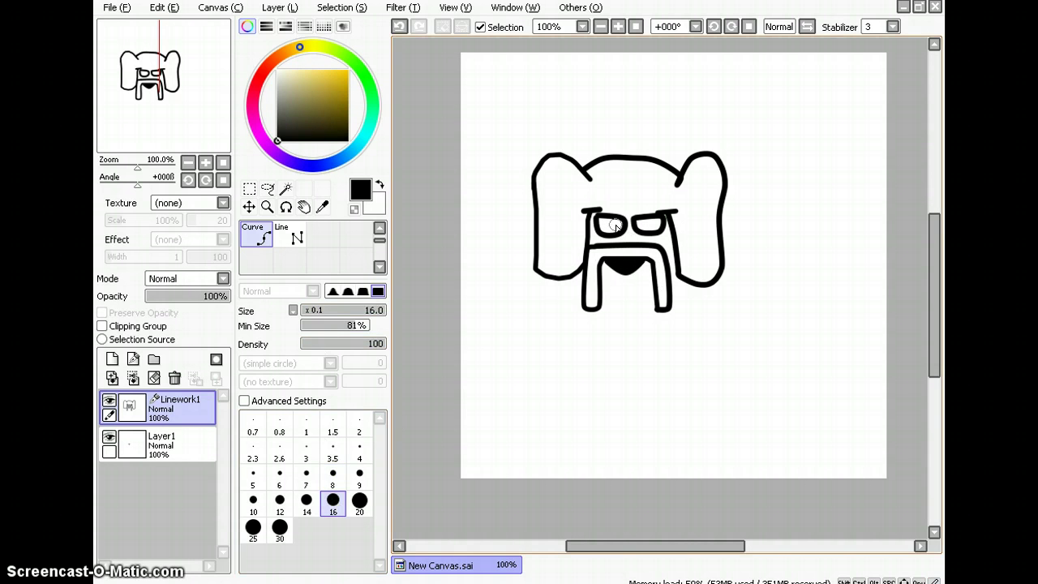
{"action": "scroll", "coordinate": [264, 243], "scroll_direction": "up", "scroll_amount": 3}
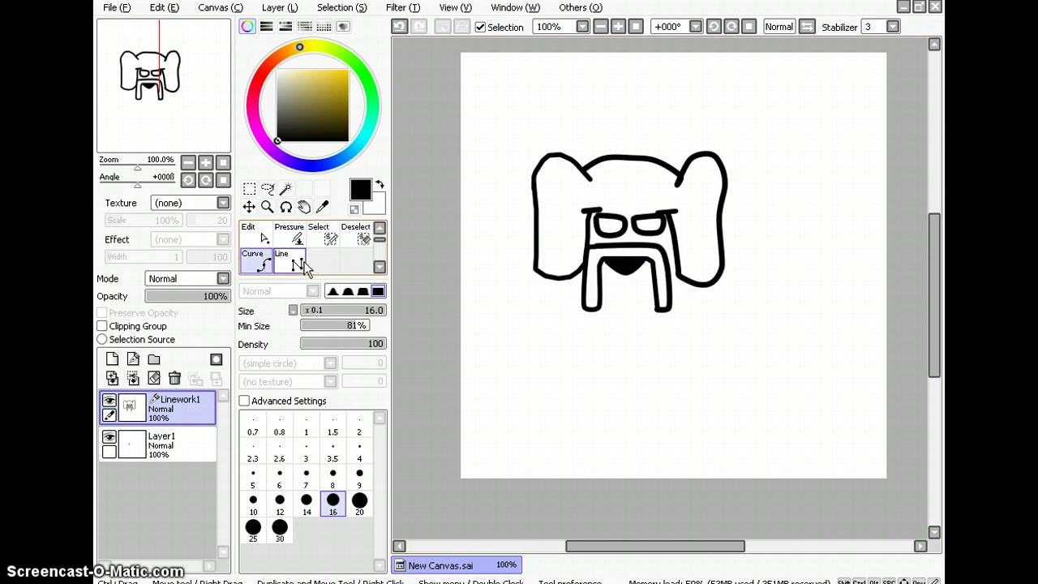
{"action": "left_click", "coordinate": [261, 241]}
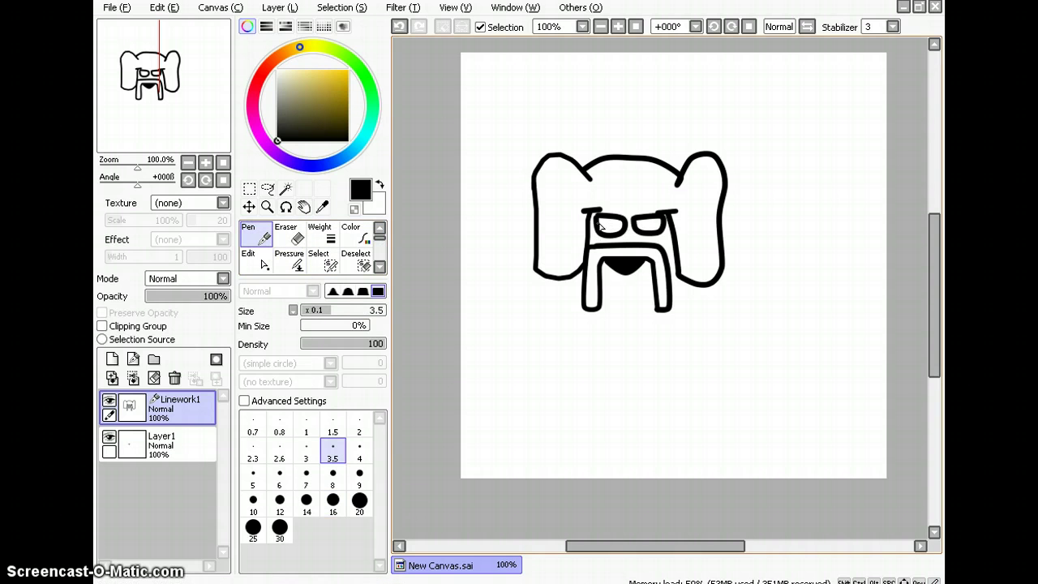
{"action": "left_click", "coordinate": [332, 499]}
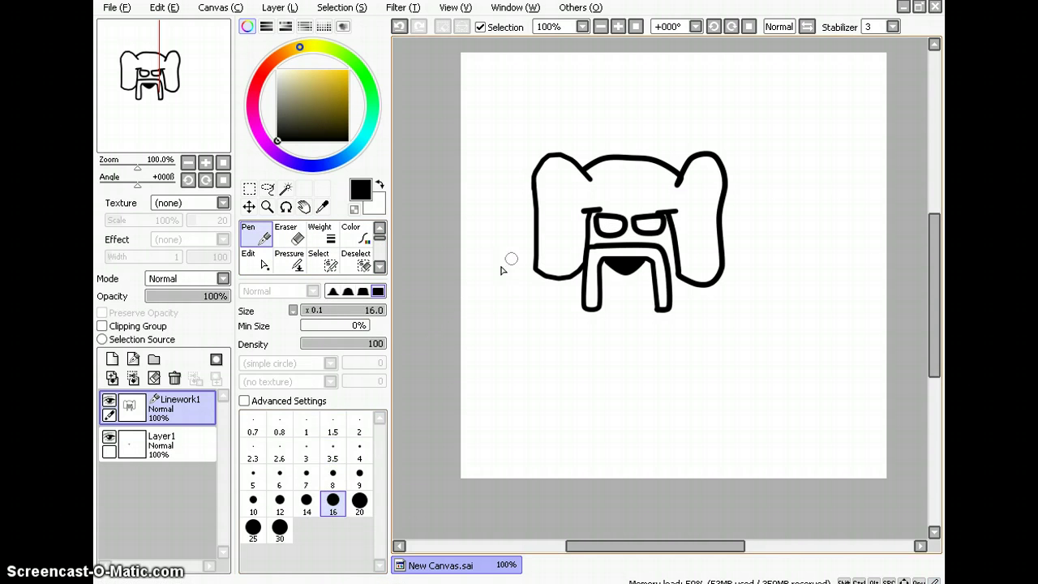
{"action": "left_click", "coordinate": [608, 226]}
{"action": "left_click", "coordinate": [648, 226]}
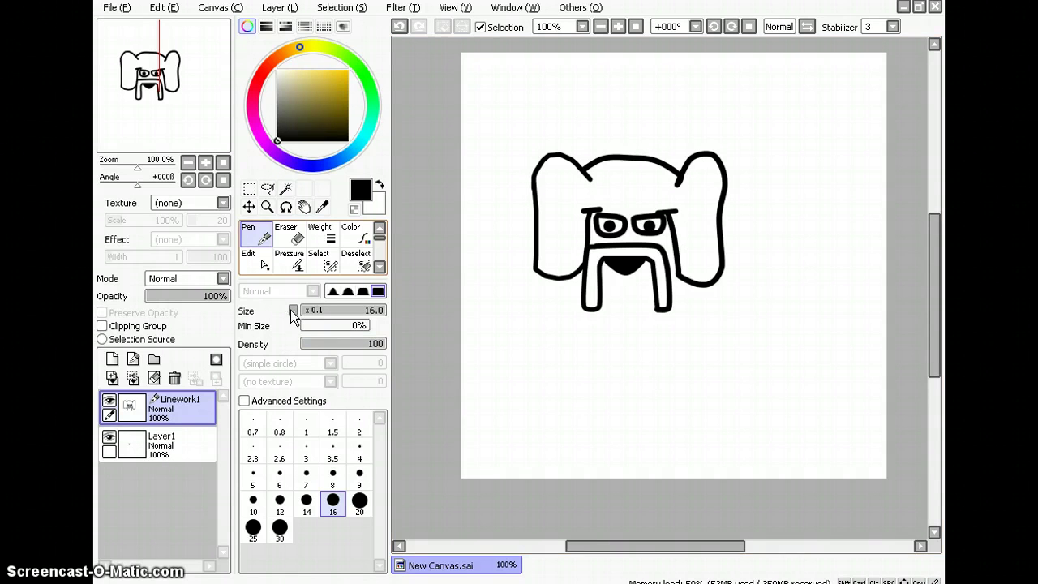
{"action": "scroll", "coordinate": [287, 260], "scroll_direction": "down", "scroll_amount": 1}
{"action": "left_click", "coordinate": [256, 260]}
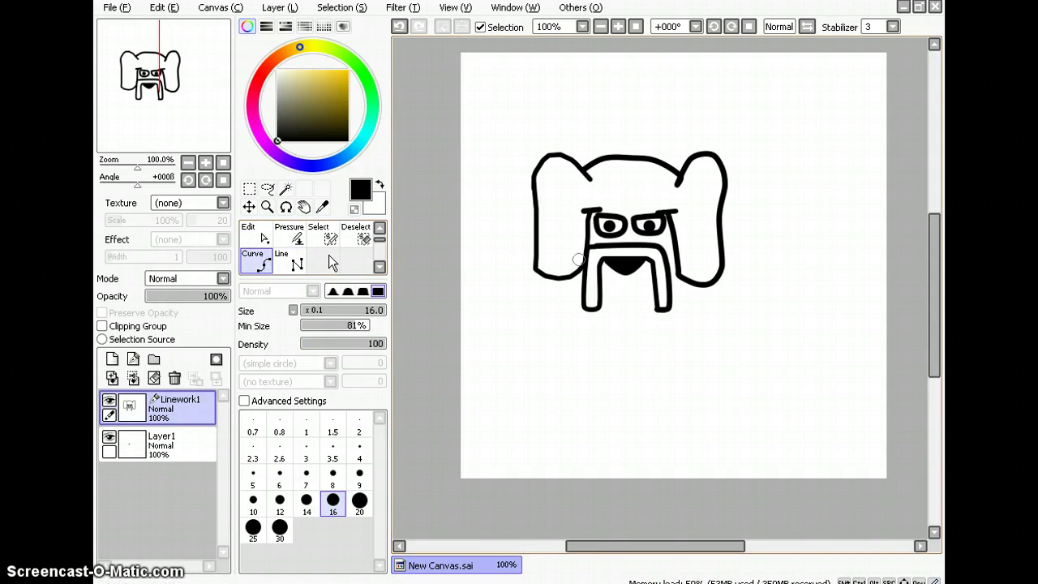
{"action": "left_click", "coordinate": [332, 475]}
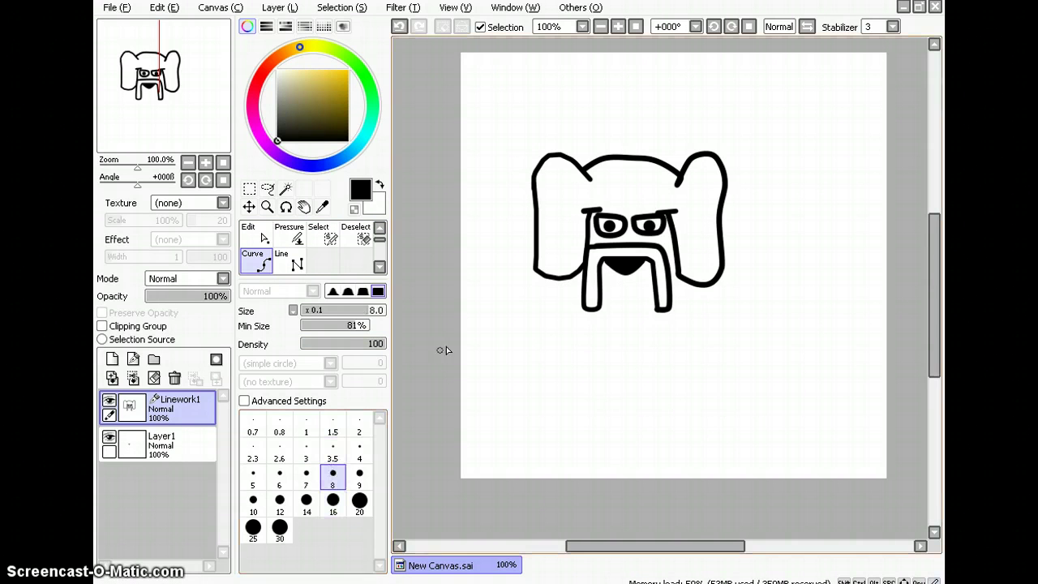
- Draw a jaw line and mouth curve below the face, then undo both
{"action": "left_click", "coordinate": [570, 280]}
{"action": "left_click", "coordinate": [571, 314]}
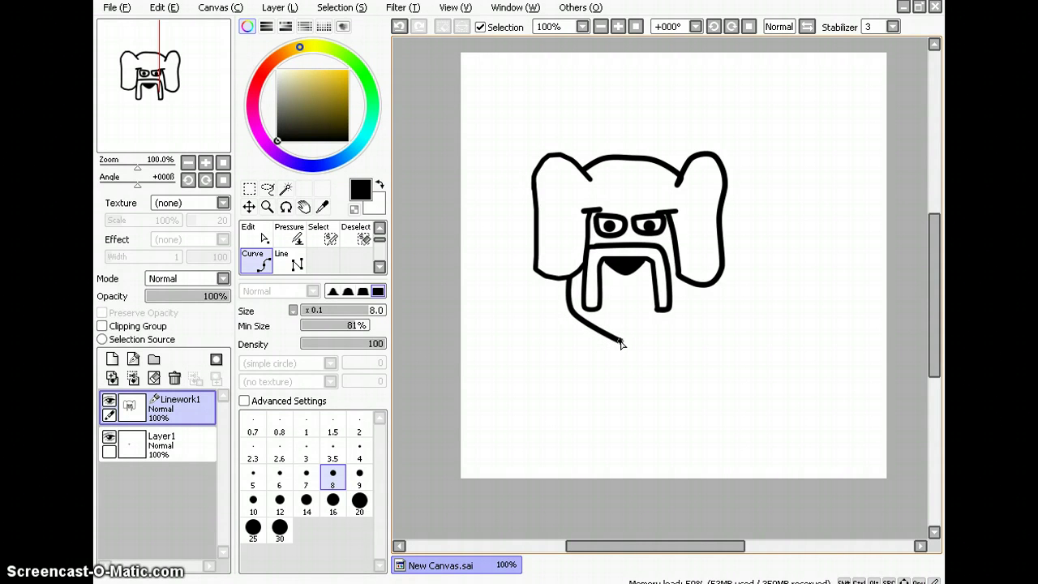
{"action": "left_click", "coordinate": [636, 344]}
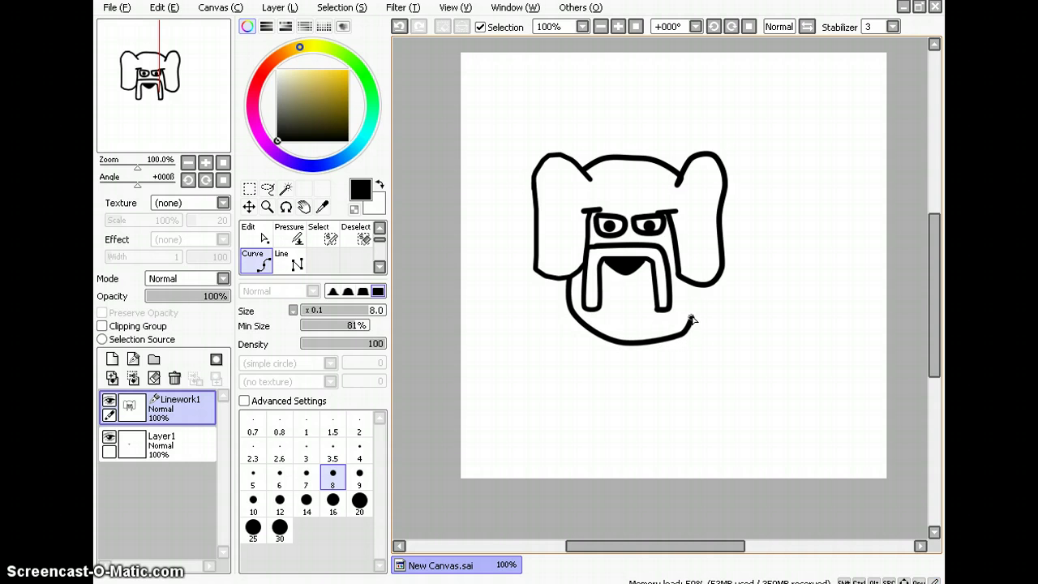
{"action": "double_click", "coordinate": [696, 285]}
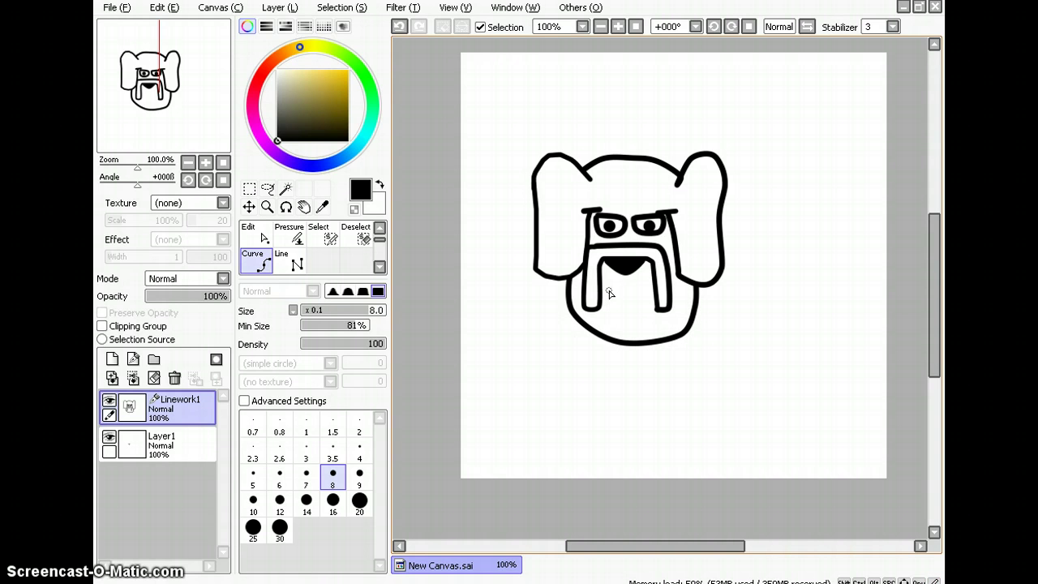
{"action": "left_click", "coordinate": [605, 292]}
{"action": "left_click", "coordinate": [636, 280]}
{"action": "double_click", "coordinate": [647, 294]}
{"action": "left_click", "coordinate": [400, 27]}
{"action": "left_click", "coordinate": [400, 27]}
{"action": "left_click", "coordinate": [399, 27]}
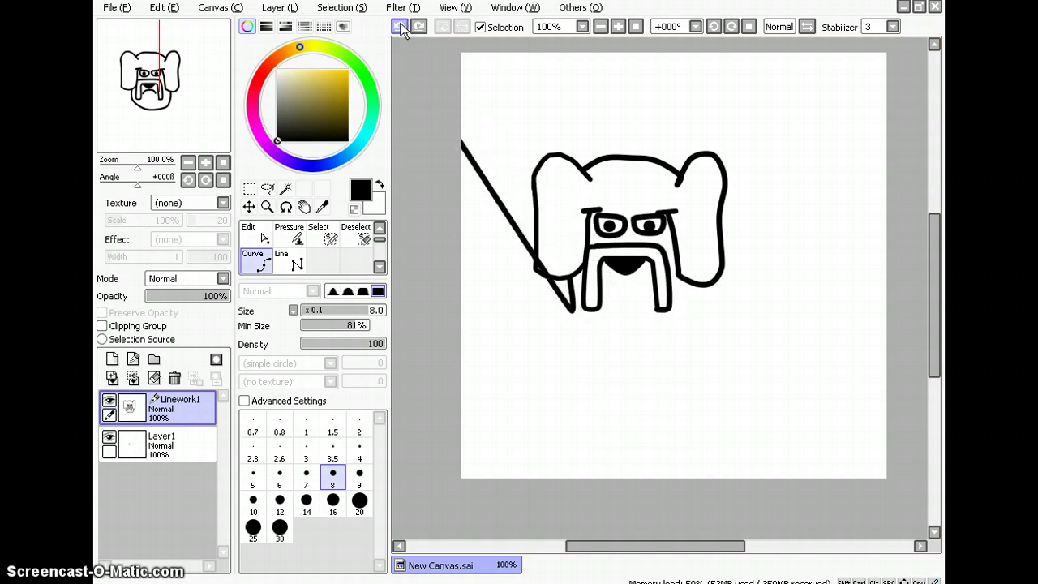
- Redraw the jaw curve down the left side and under the chin to its right end
{"action": "left_click", "coordinate": [573, 316]}
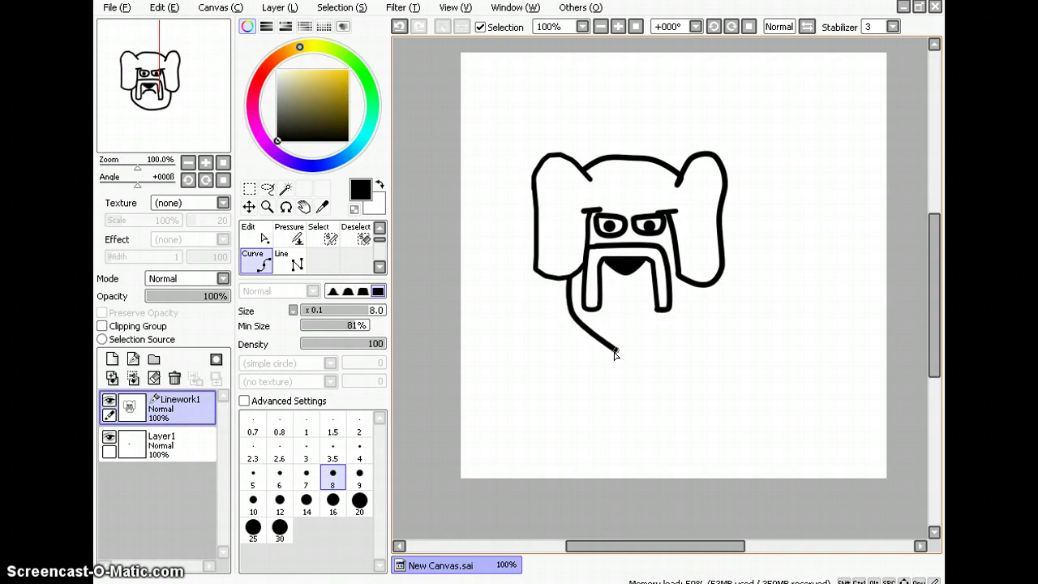
{"action": "left_click", "coordinate": [617, 352]}
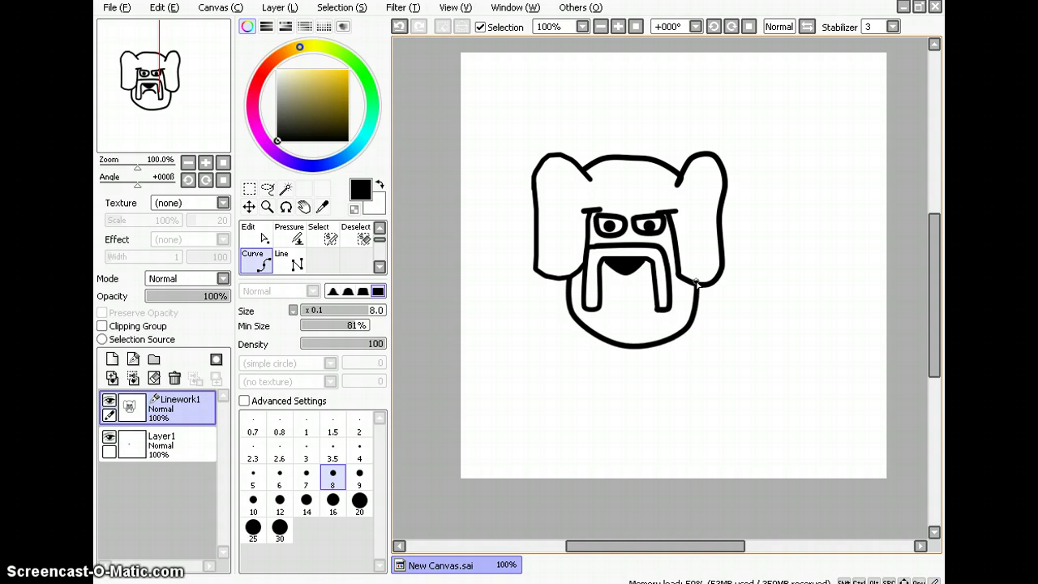
{"action": "left_click", "coordinate": [687, 326]}
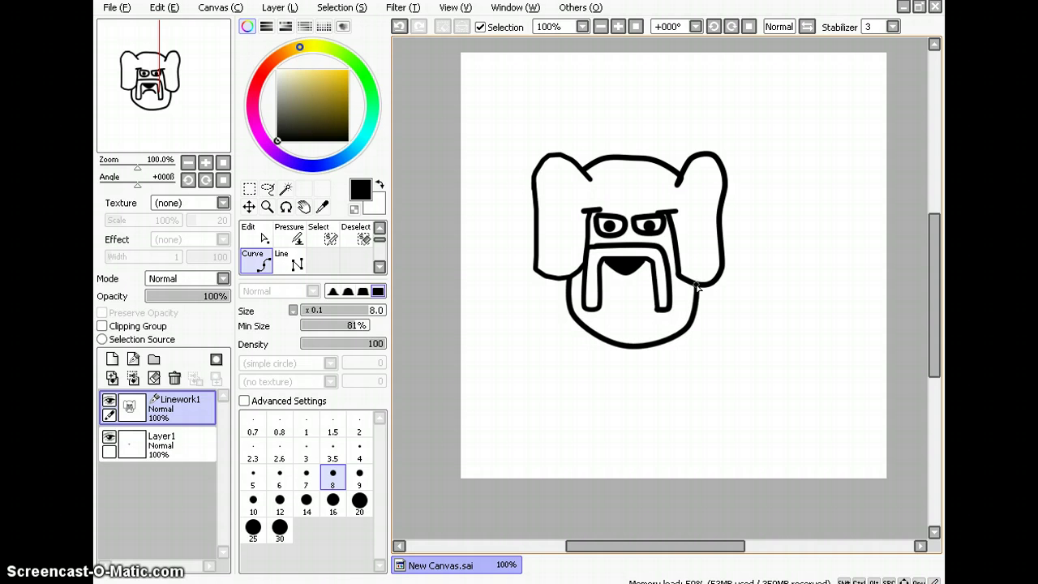
{"action": "left_click", "coordinate": [400, 27]}
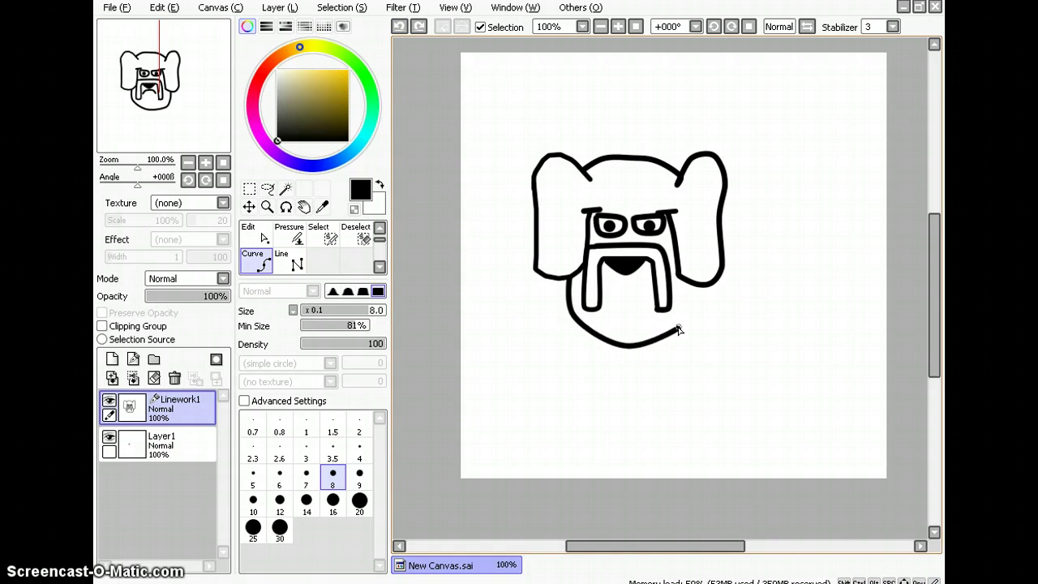
{"action": "left_click", "coordinate": [681, 327]}
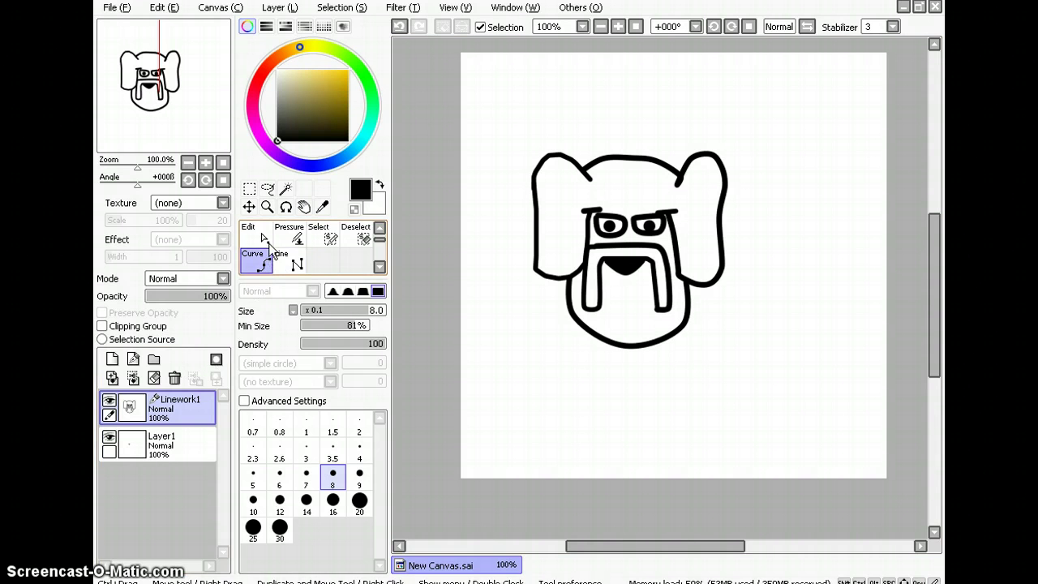
- Draw a straight mouth line under the nose with the Line tool
{"action": "scroll", "coordinate": [268, 259], "scroll_direction": "up", "scroll_amount": 1}
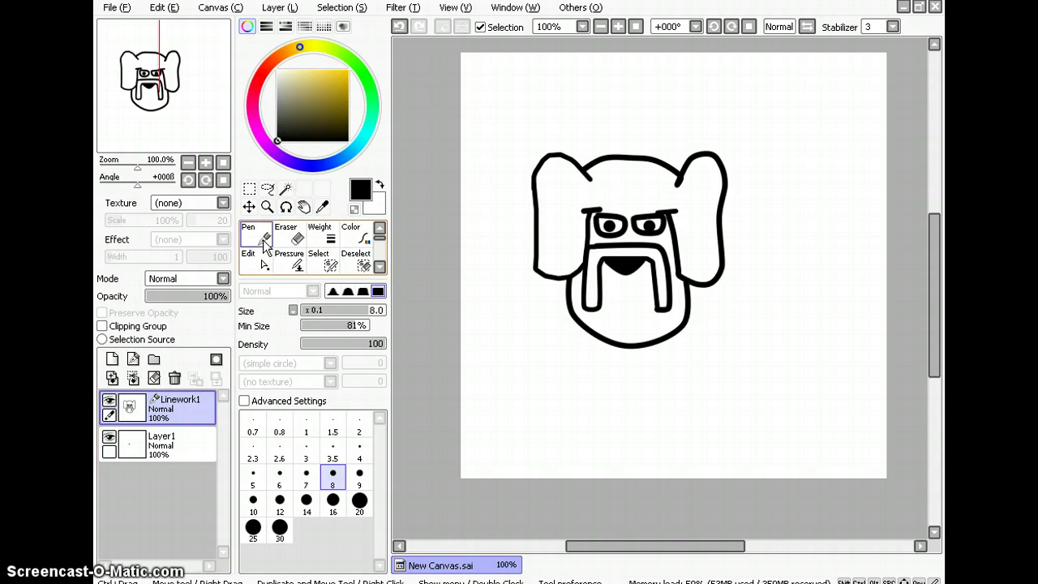
{"action": "left_click", "coordinate": [263, 242]}
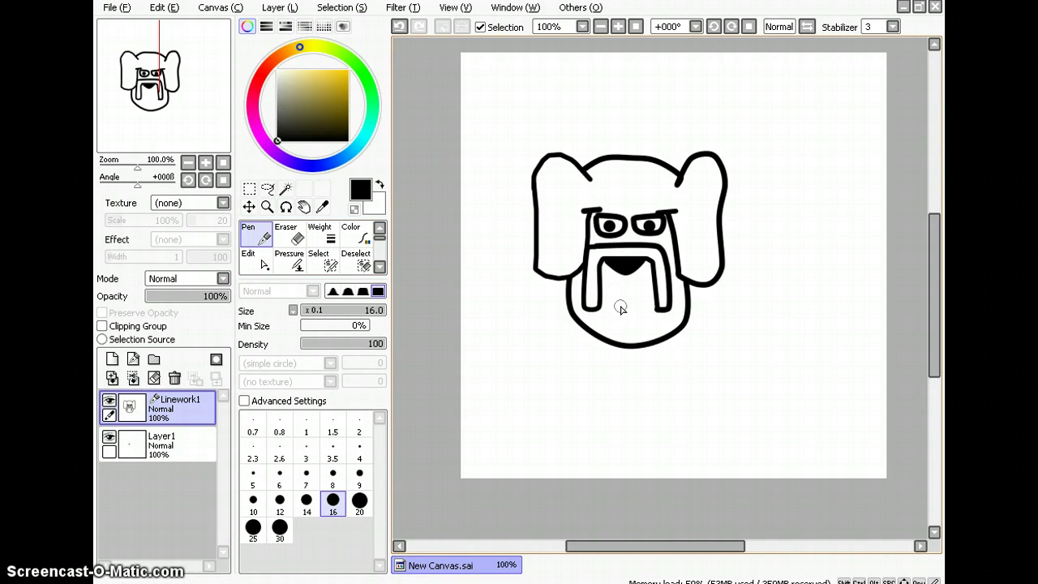
{"action": "scroll", "coordinate": [291, 270], "scroll_direction": "down", "scroll_amount": 1}
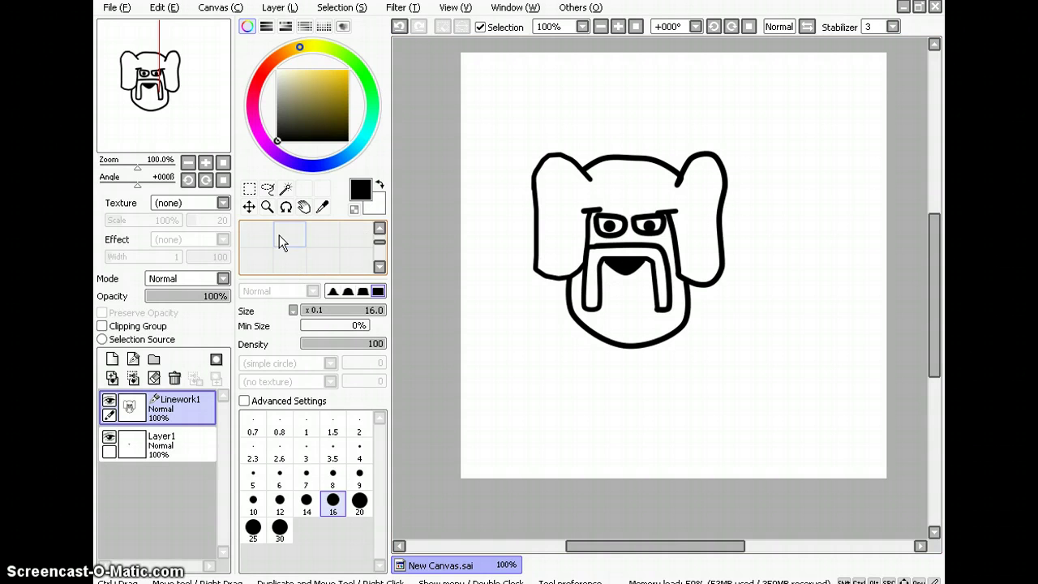
{"action": "left_click", "coordinate": [293, 235]}
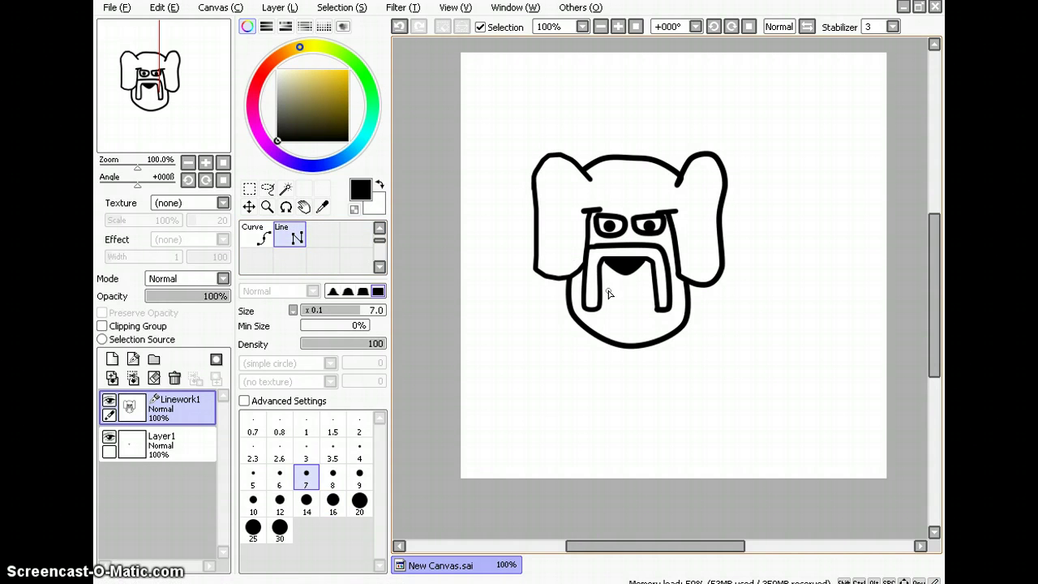
{"action": "left_click", "coordinate": [604, 290]}
{"action": "double_click", "coordinate": [646, 291]}
- Draw a short crease line where the right ear joins the head
{"action": "left_click", "coordinate": [680, 179]}
{"action": "double_click", "coordinate": [673, 188]}
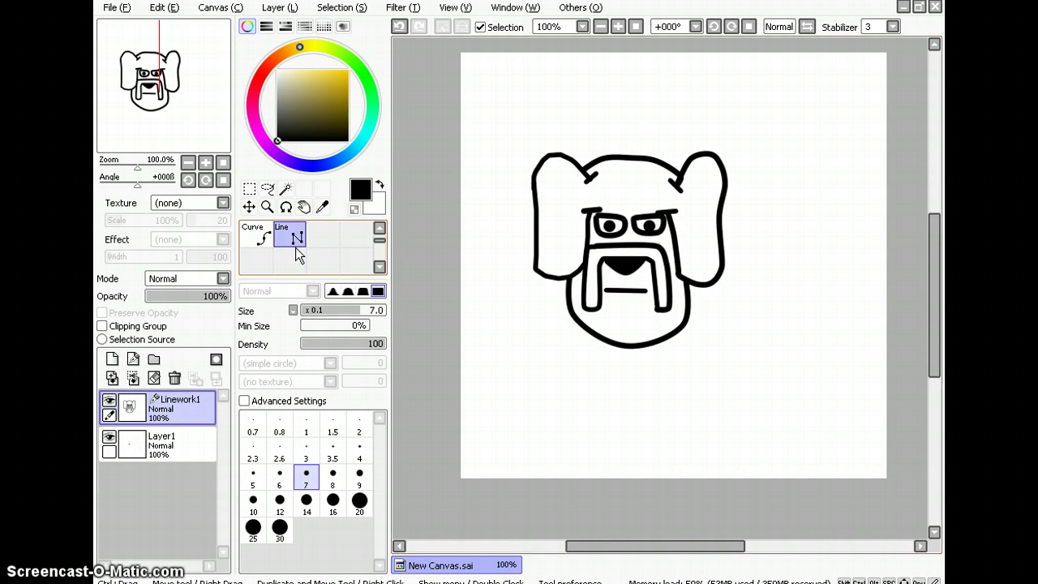
{"action": "scroll", "coordinate": [297, 251], "scroll_direction": "up", "scroll_amount": 2}
- Raise point pressure on the left ear, right ear and chin outlines with the Pressure tool
{"action": "left_click", "coordinate": [329, 235]}
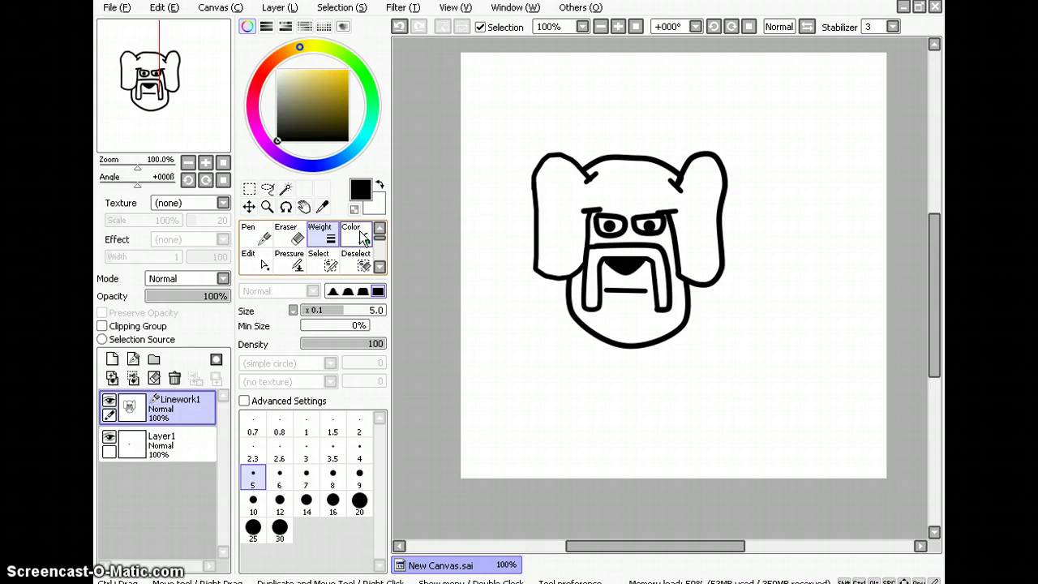
{"action": "left_click", "coordinate": [290, 258]}
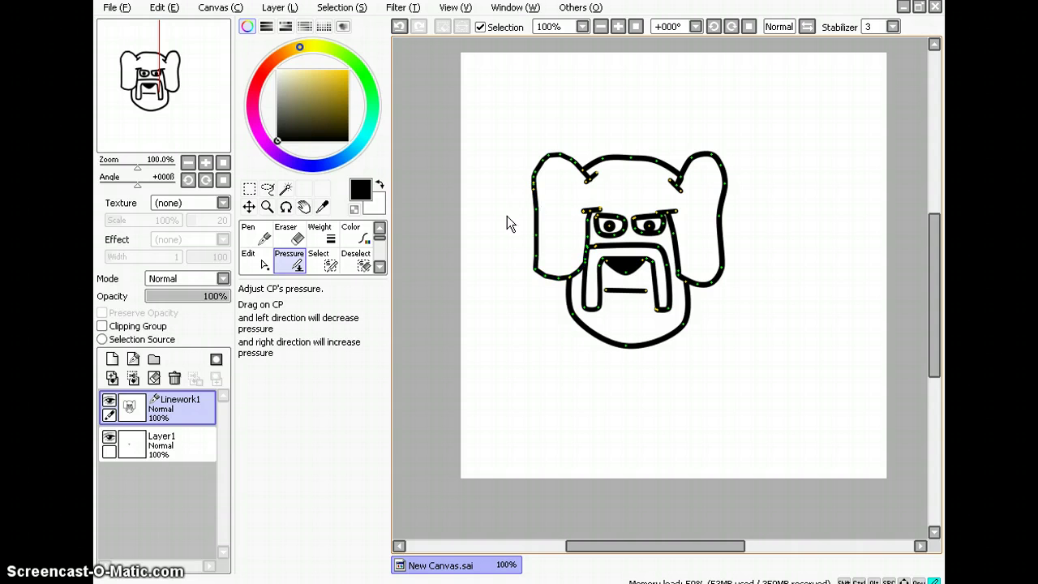
{"action": "mouse_move", "coordinate": [541, 213]}
{"action": "left_mouse_down"}
{"action": "mouse_move", "coordinate": [575, 195]}
{"action": "mouse_move", "coordinate": [799, 199]}
{"action": "mouse_move", "coordinate": [694, 164]}
{"action": "mouse_move", "coordinate": [512, 231]}
{"action": "mouse_move", "coordinate": [546, 224]}
{"action": "left_mouse_up"}
{"action": "mouse_move", "coordinate": [732, 229]}
{"action": "left_mouse_down"}
{"action": "mouse_move", "coordinate": [720, 218]}
{"action": "mouse_move", "coordinate": [551, 239]}
{"action": "mouse_move", "coordinate": [640, 238]}
{"action": "mouse_move", "coordinate": [570, 219]}
{"action": "mouse_move", "coordinate": [514, 241]}
{"action": "mouse_move", "coordinate": [496, 274]}
{"action": "mouse_move", "coordinate": [596, 218]}
{"action": "mouse_move", "coordinate": [695, 225]}
{"action": "mouse_move", "coordinate": [600, 188]}
{"action": "mouse_move", "coordinate": [551, 199]}
{"action": "left_mouse_up"}
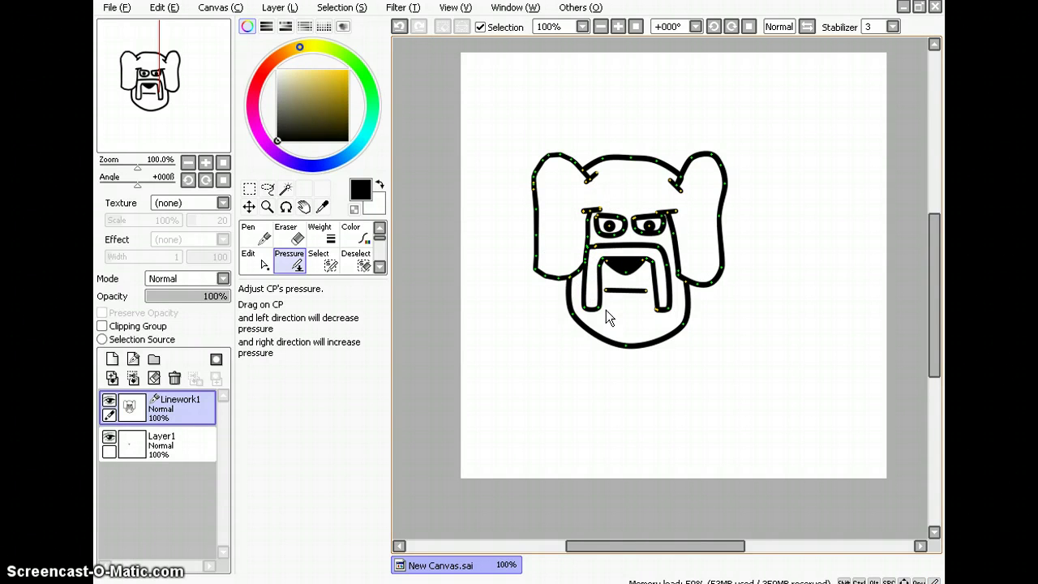
{"action": "mouse_move", "coordinate": [626, 347]}
{"action": "left_mouse_down"}
{"action": "mouse_move", "coordinate": [641, 352]}
{"action": "mouse_move", "coordinate": [632, 314]}
{"action": "mouse_move", "coordinate": [646, 462]}
{"action": "mouse_move", "coordinate": [567, 446]}
{"action": "mouse_move", "coordinate": [497, 463]}
{"action": "mouse_move", "coordinate": [648, 388]}
{"action": "left_mouse_up"}
{"action": "mouse_move", "coordinate": [684, 334]}
{"action": "left_mouse_down"}
{"action": "mouse_move", "coordinate": [737, 413]}
{"action": "mouse_move", "coordinate": [689, 382]}
{"action": "mouse_move", "coordinate": [591, 284]}
{"action": "left_mouse_up"}
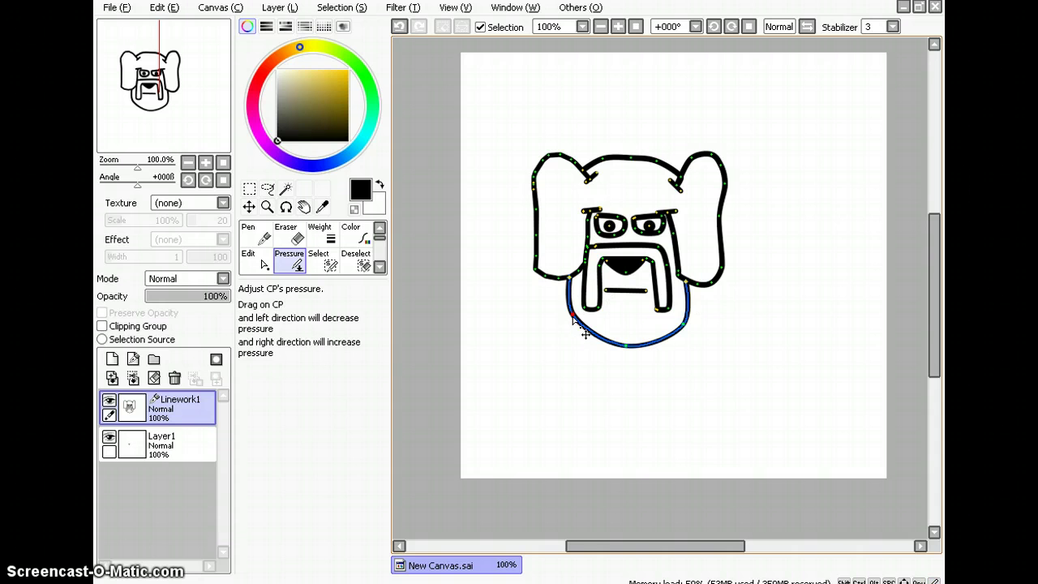
{"action": "mouse_move", "coordinate": [575, 321]}
{"action": "left_mouse_down"}
{"action": "mouse_move", "coordinate": [583, 306]}
{"action": "mouse_move", "coordinate": [614, 304]}
{"action": "mouse_move", "coordinate": [496, 363]}
{"action": "mouse_move", "coordinate": [469, 386]}
{"action": "mouse_move", "coordinate": [461, 415]}
{"action": "left_mouse_up"}
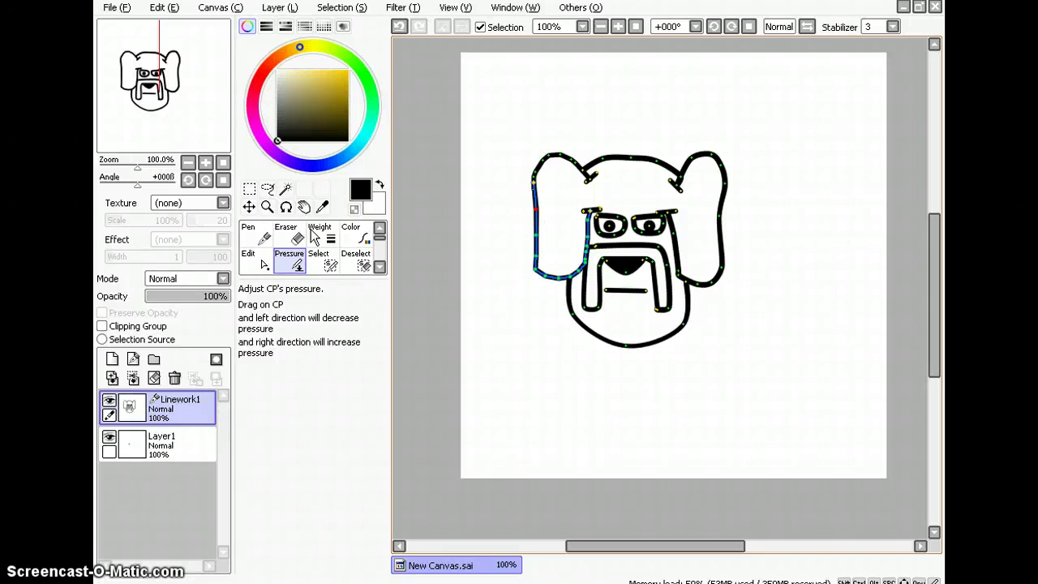
{"action": "left_click", "coordinate": [286, 208]}
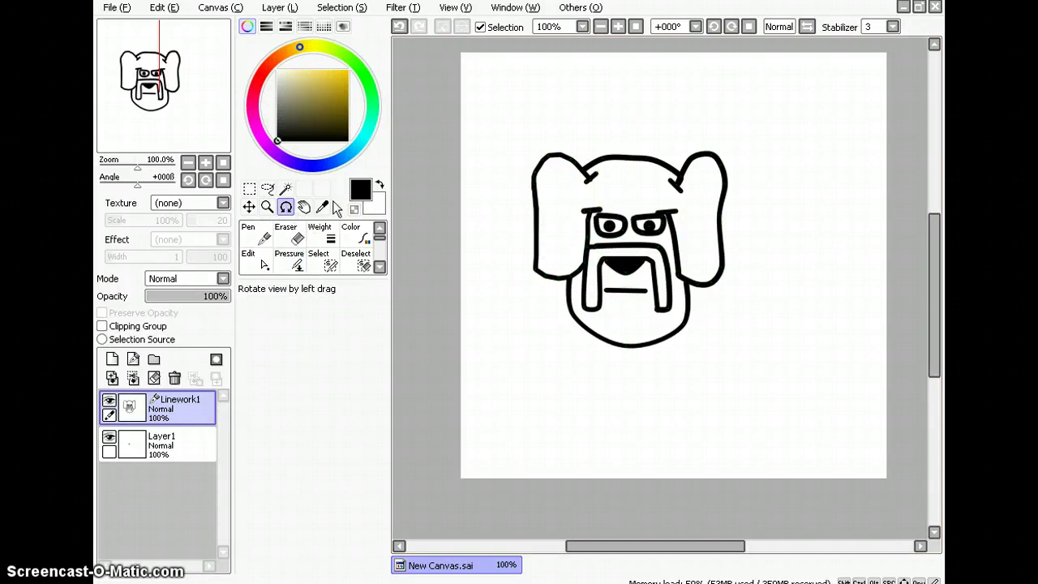
{"action": "left_click_drag", "start_coordinate": [575, 166], "coordinate": [606, 236]}
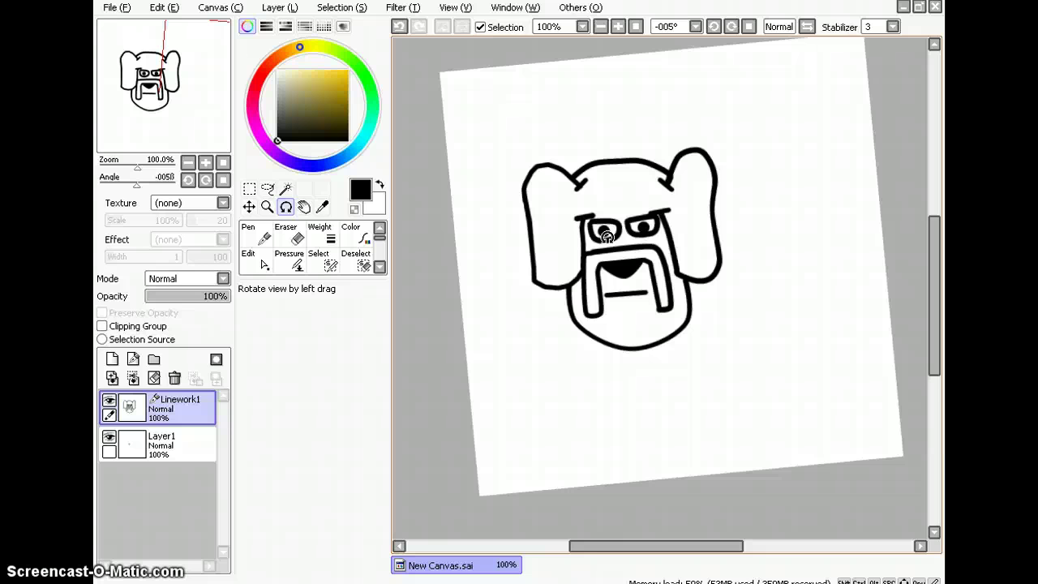
{"action": "left_click_drag", "start_coordinate": [606, 236], "coordinate": [619, 242]}
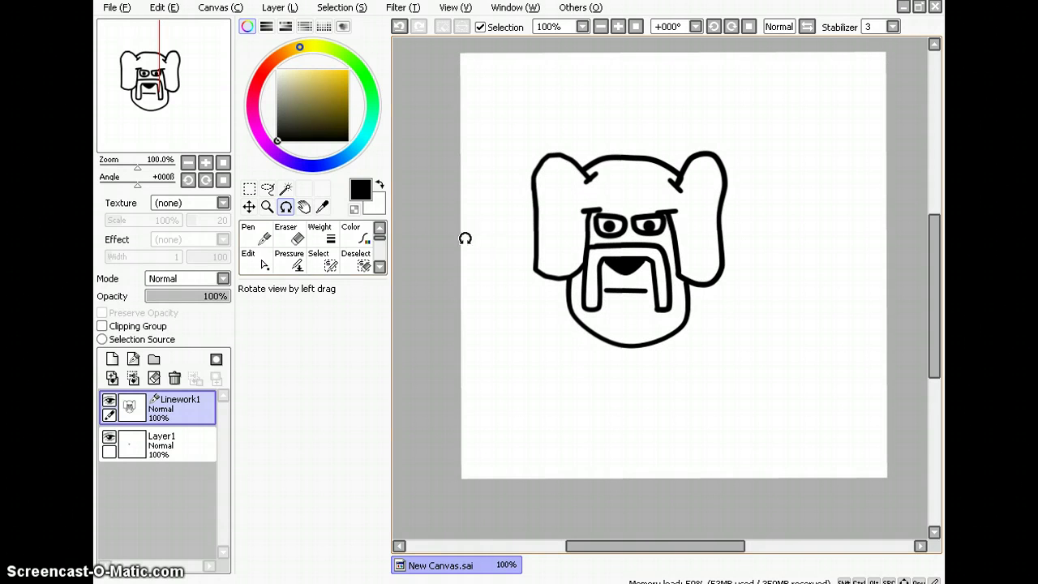
- Magic-wand select the head interior on Linework1, then make Layer1 active
{"action": "left_click", "coordinate": [287, 190]}
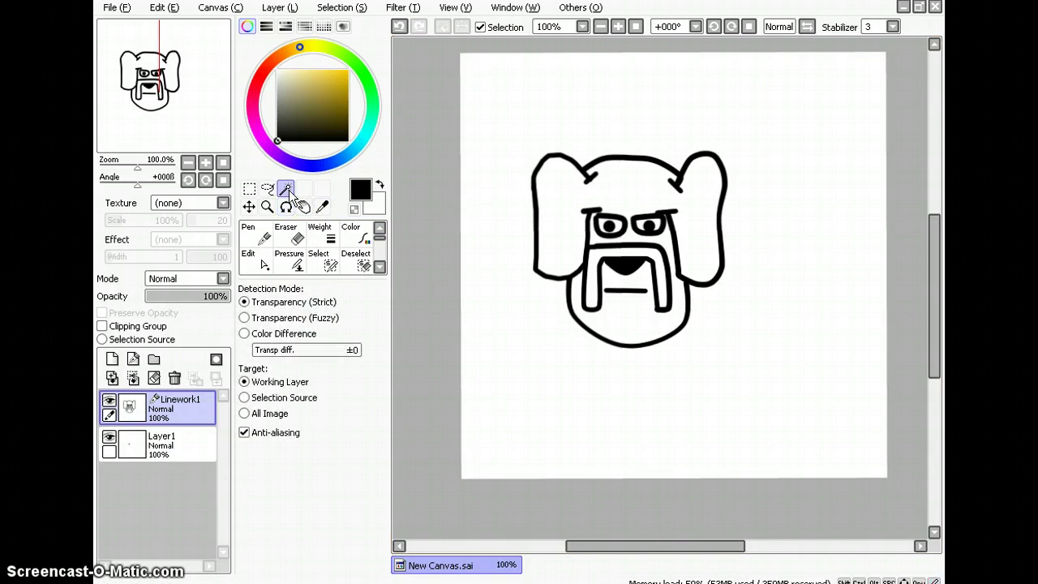
{"action": "left_click", "coordinate": [593, 224]}
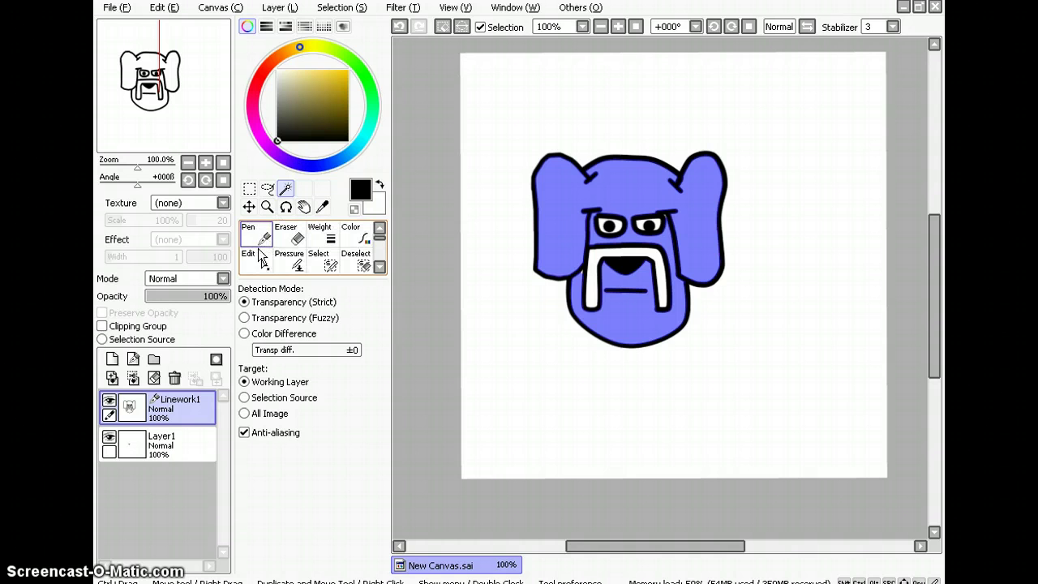
{"action": "left_click", "coordinate": [156, 447]}
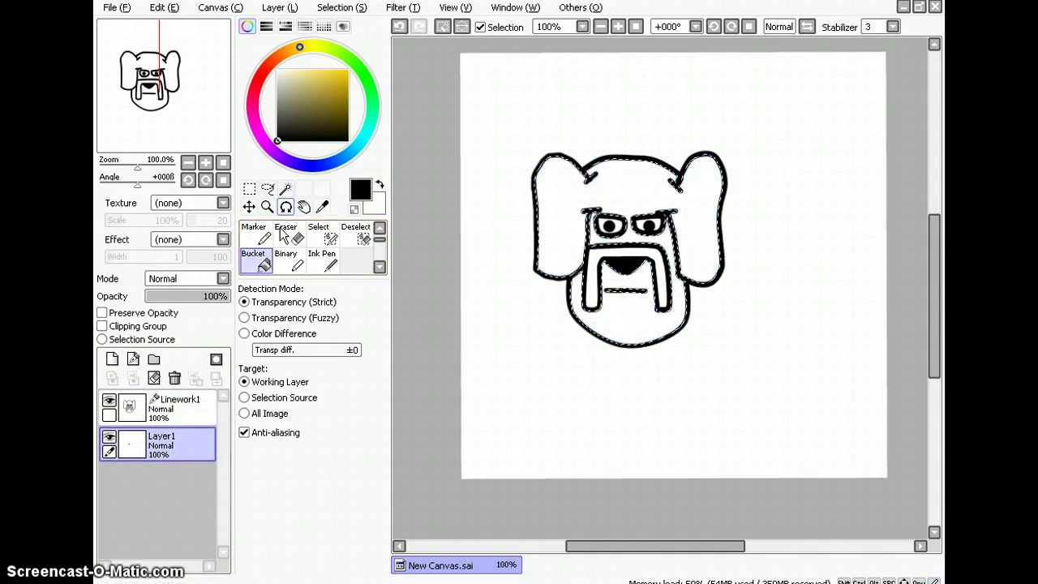
- Pick a yellow, bucket-fill the head selection on Layer1, and deselect with Ctrl+D
{"action": "left_click", "coordinate": [344, 75]}
{"action": "left_click", "coordinate": [310, 46]}
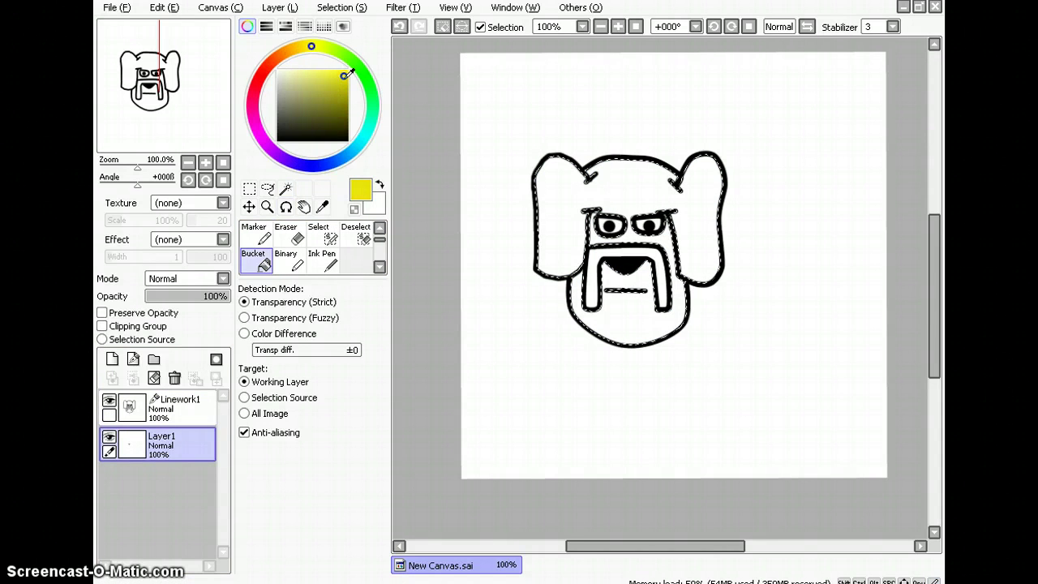
{"action": "left_click", "coordinate": [351, 71]}
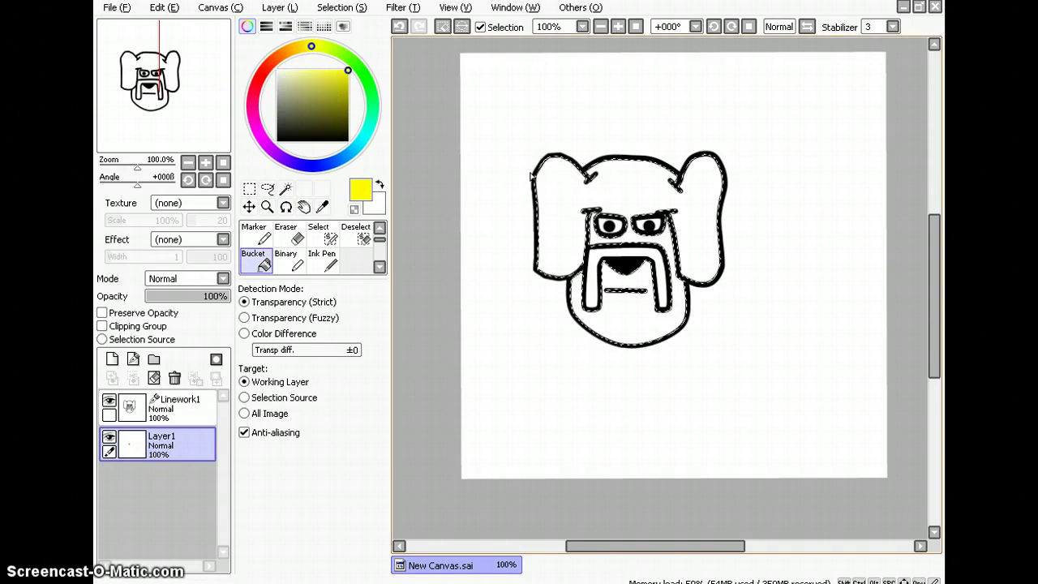
{"action": "left_click", "coordinate": [341, 79]}
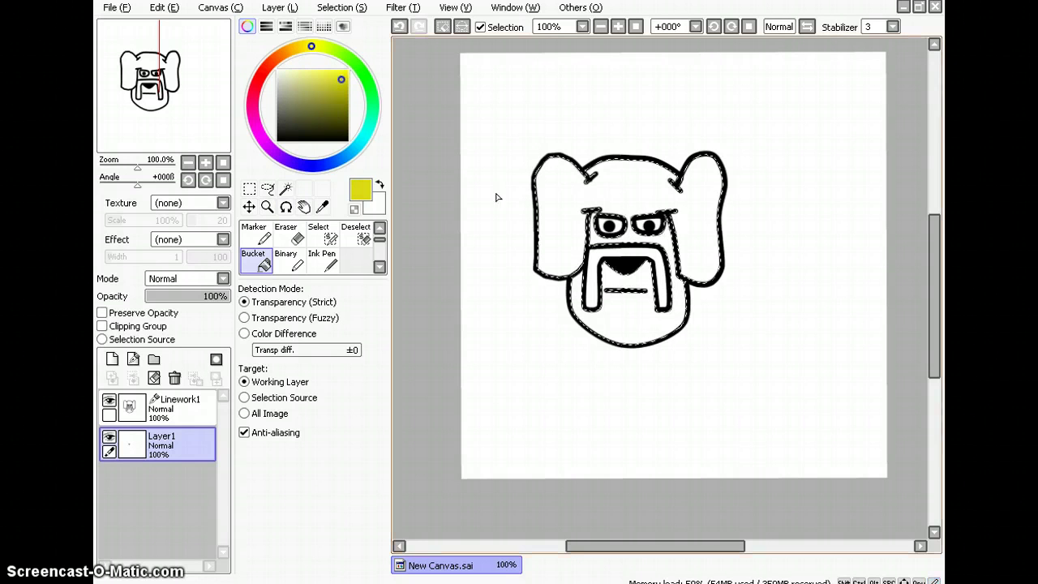
{"action": "left_click", "coordinate": [616, 193]}
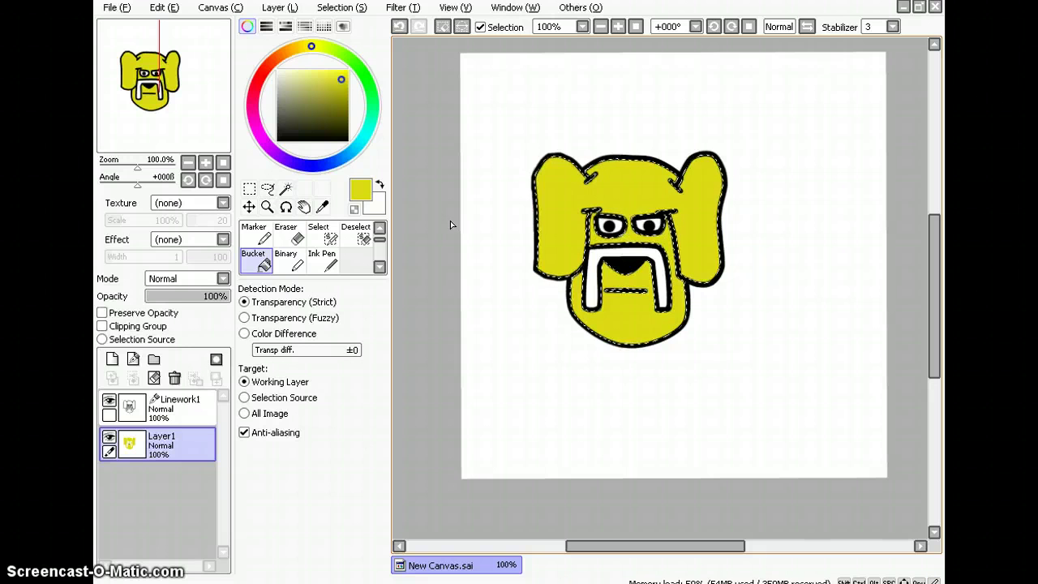
{"action": "key", "text": "ctrl+d"}
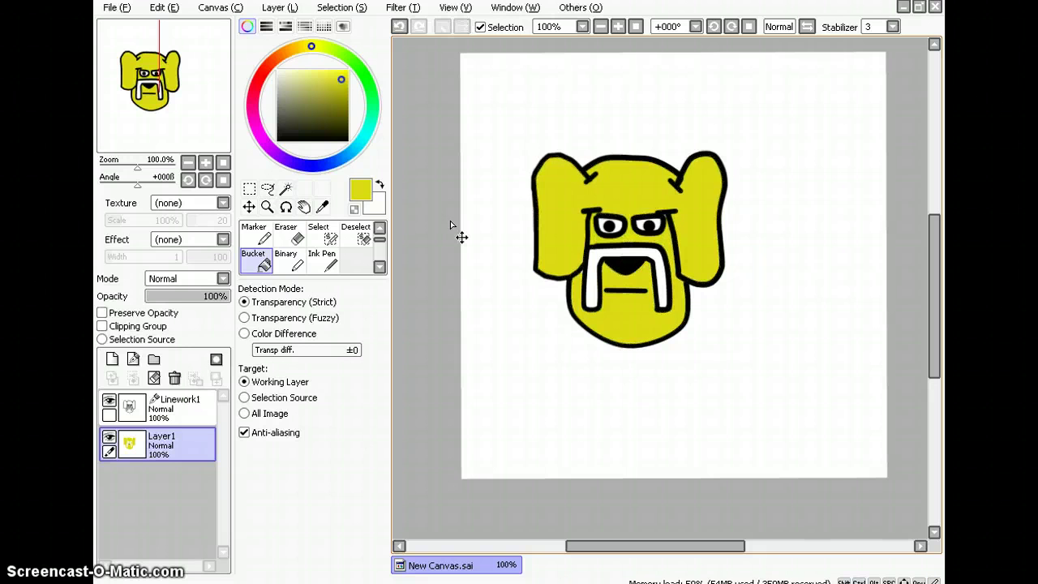
- Magic-wand the background and outline region, then clear and undo that selection
{"action": "left_click", "coordinate": [285, 188]}
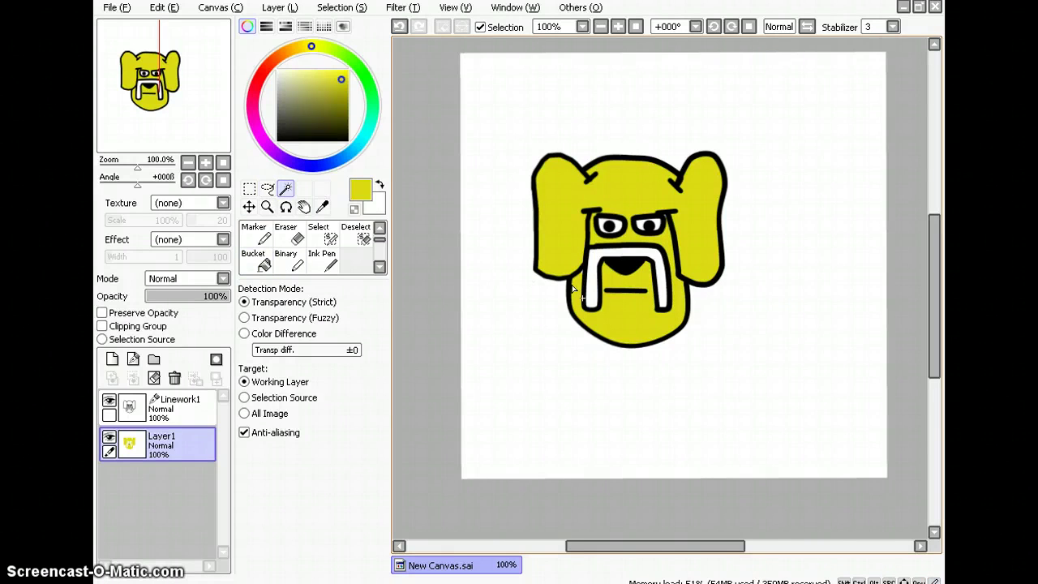
{"action": "left_click", "coordinate": [596, 262]}
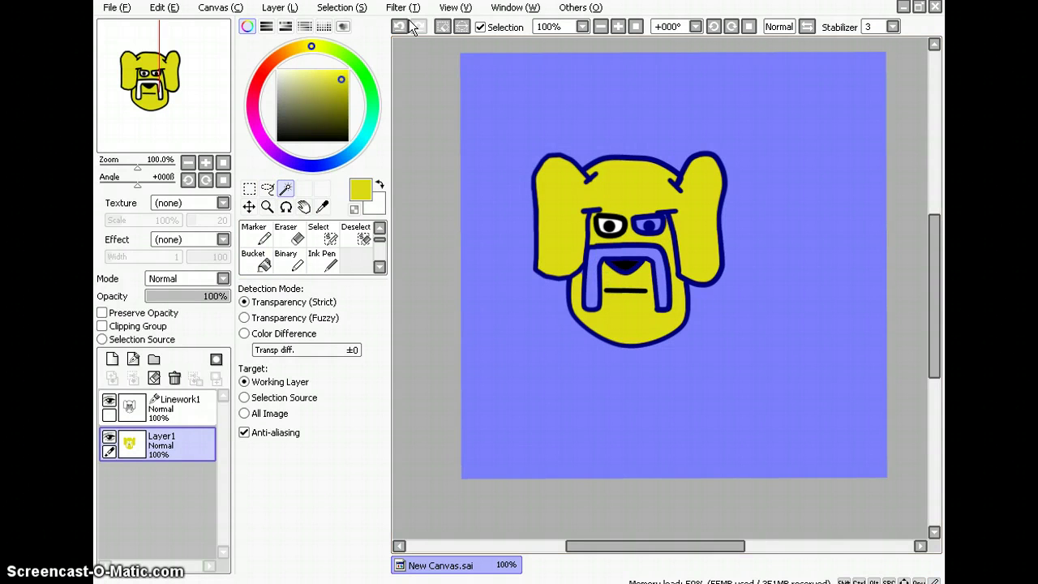
{"action": "key", "text": "ctrl+d"}
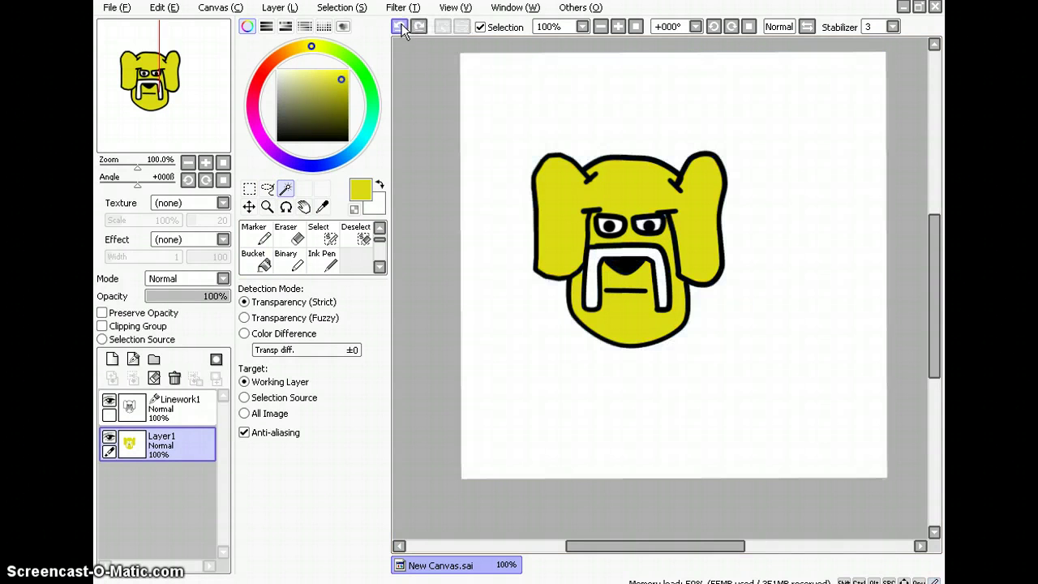
{"action": "left_click", "coordinate": [659, 265]}
{"action": "left_click", "coordinate": [399, 27]}
- Undo the left-eye and background selections and pick a slightly different yellow
{"action": "left_click", "coordinate": [623, 230]}
{"action": "left_click", "coordinate": [643, 225]}
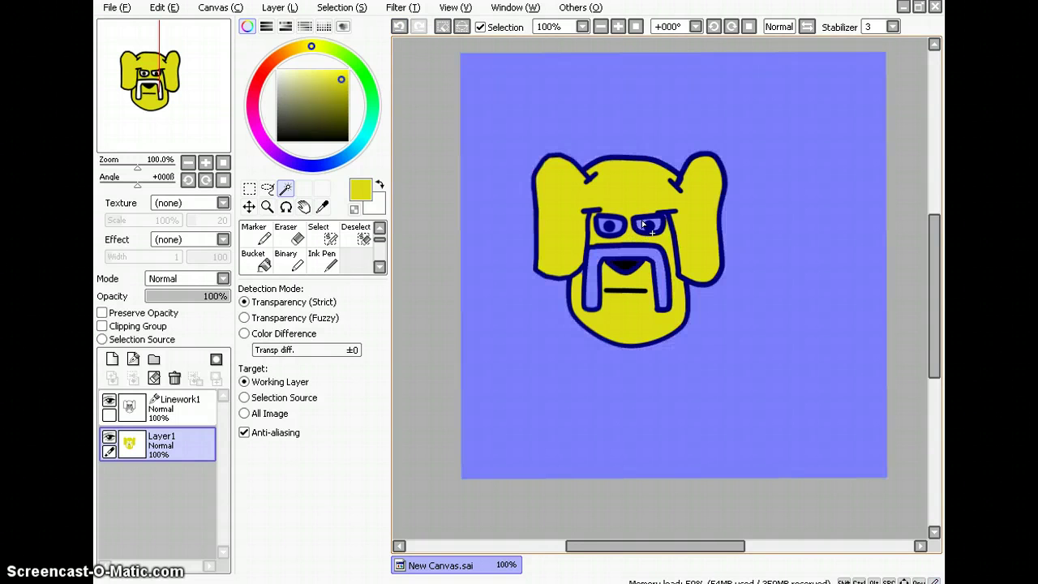
{"action": "key", "text": "ctrl+z"}
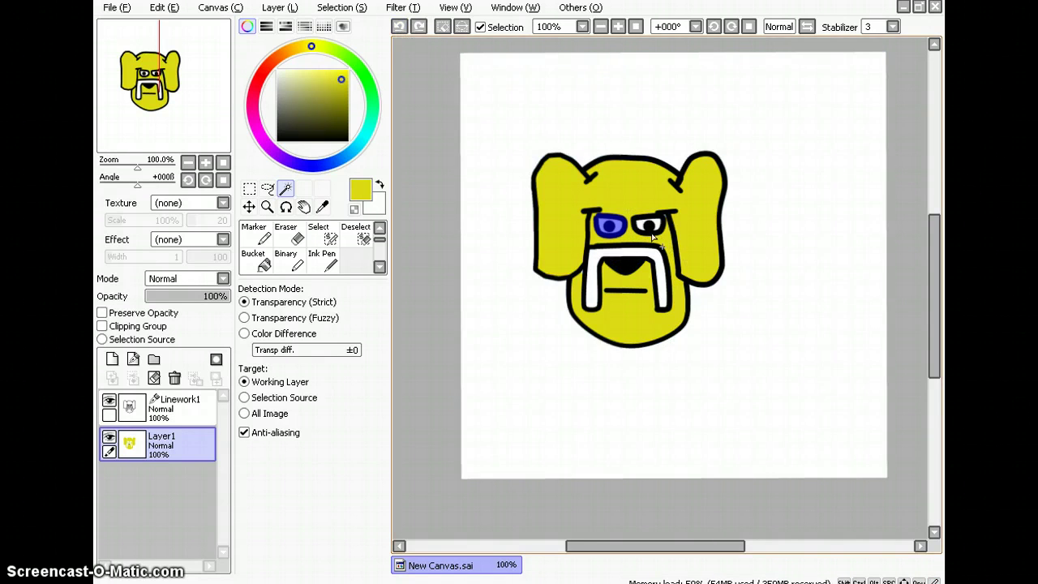
{"action": "left_click", "coordinate": [644, 227]}
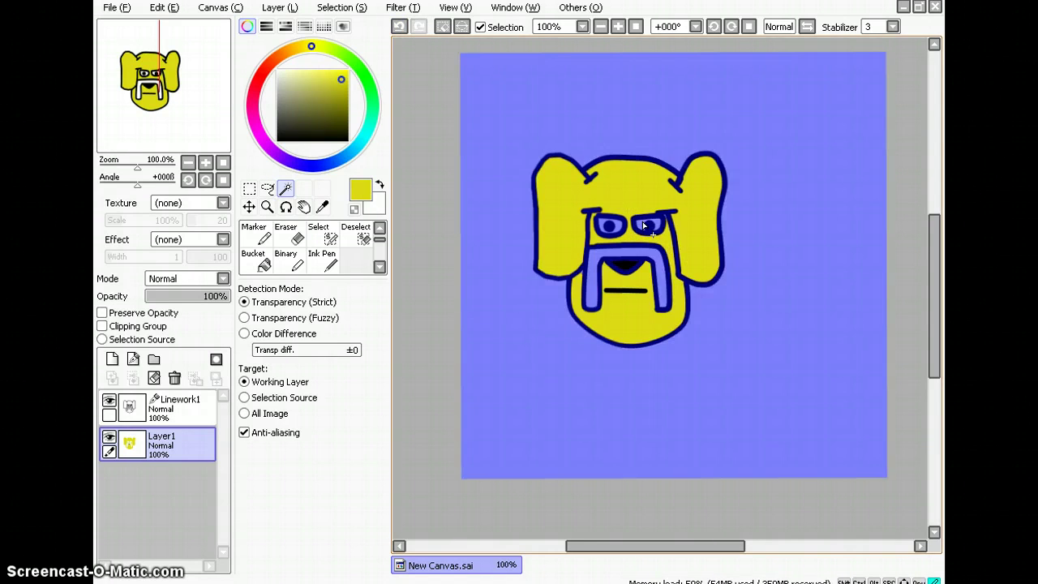
{"action": "left_click", "coordinate": [398, 27]}
{"action": "left_click", "coordinate": [397, 26]}
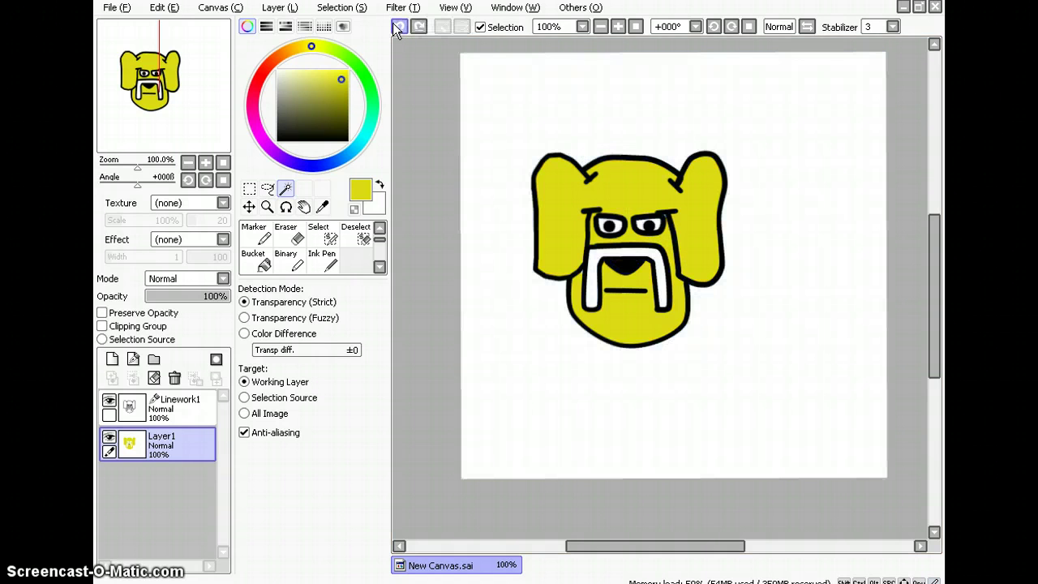
{"action": "left_click_drag", "start_coordinate": [324, 114], "coordinate": [346, 75]}
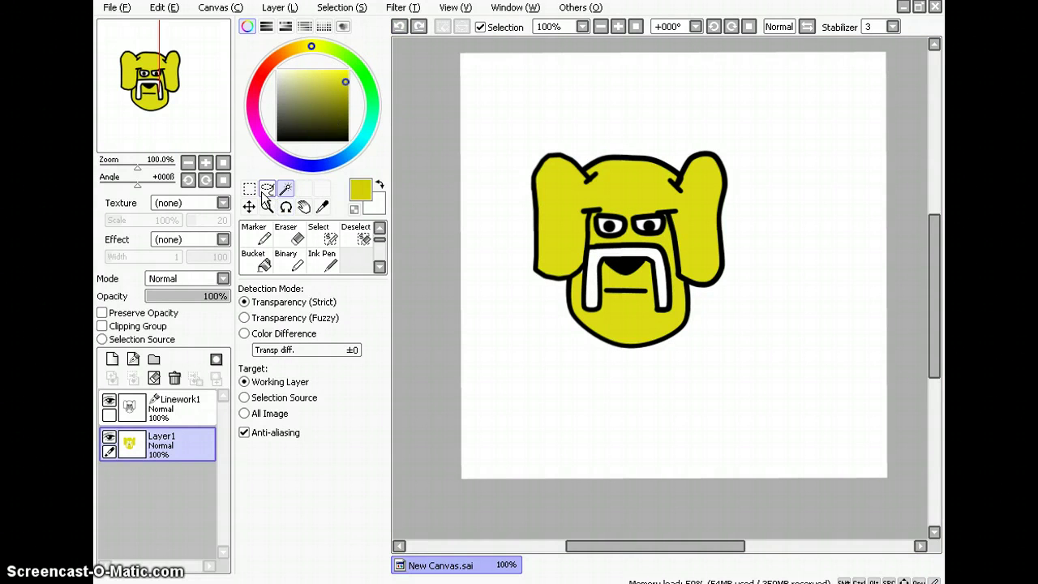
- Test an airbrush stroke on the moustache, undo it, and set the Pen to size 12
{"action": "scroll", "coordinate": [270, 256], "scroll_direction": "up", "scroll_amount": 1}
{"action": "left_click", "coordinate": [256, 235]}
{"action": "left_click", "coordinate": [289, 234]}
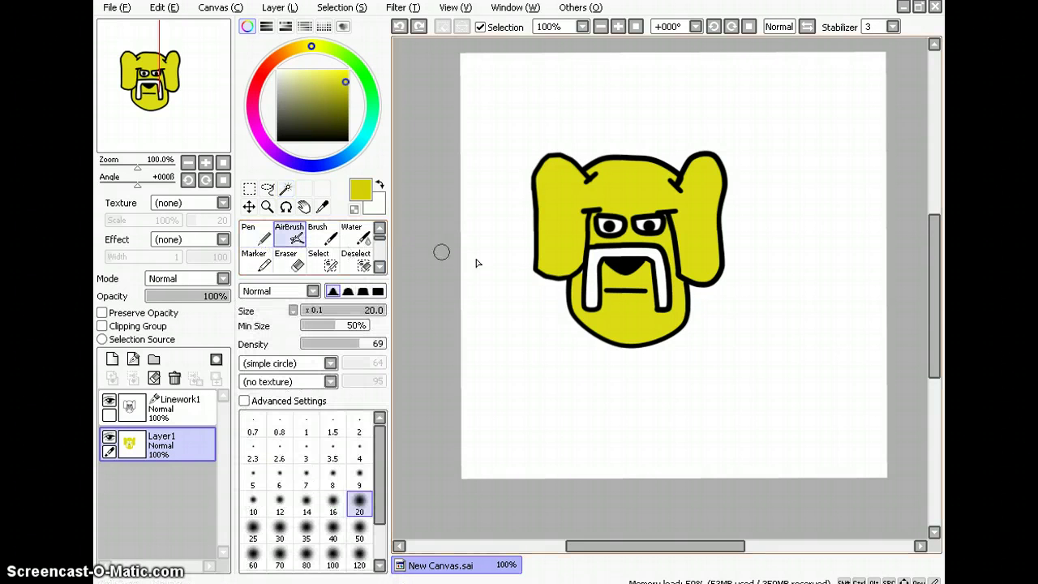
{"action": "left_click_drag", "start_coordinate": [600, 259], "coordinate": [591, 284]}
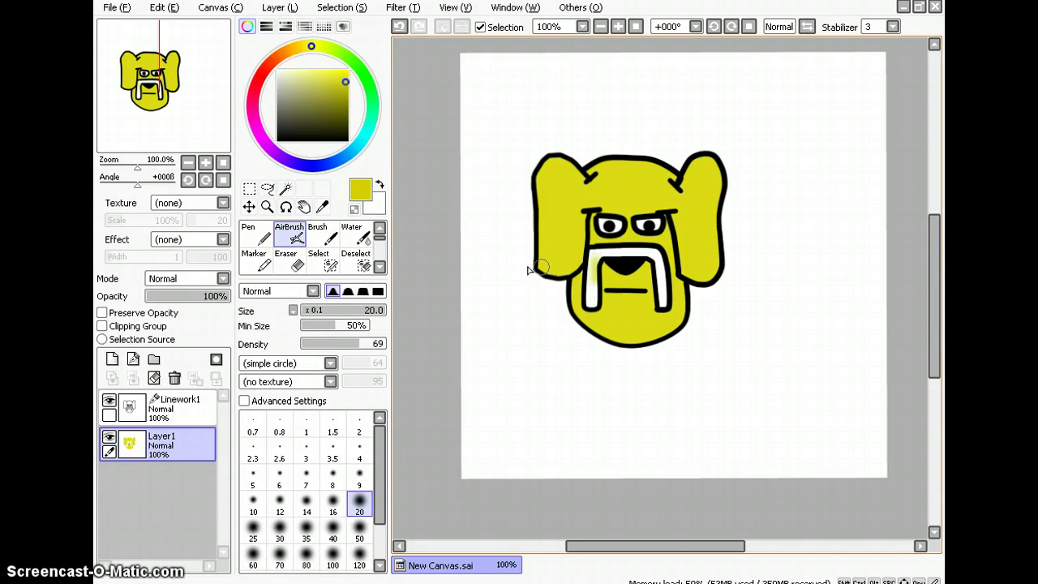
{"action": "left_click", "coordinate": [399, 27]}
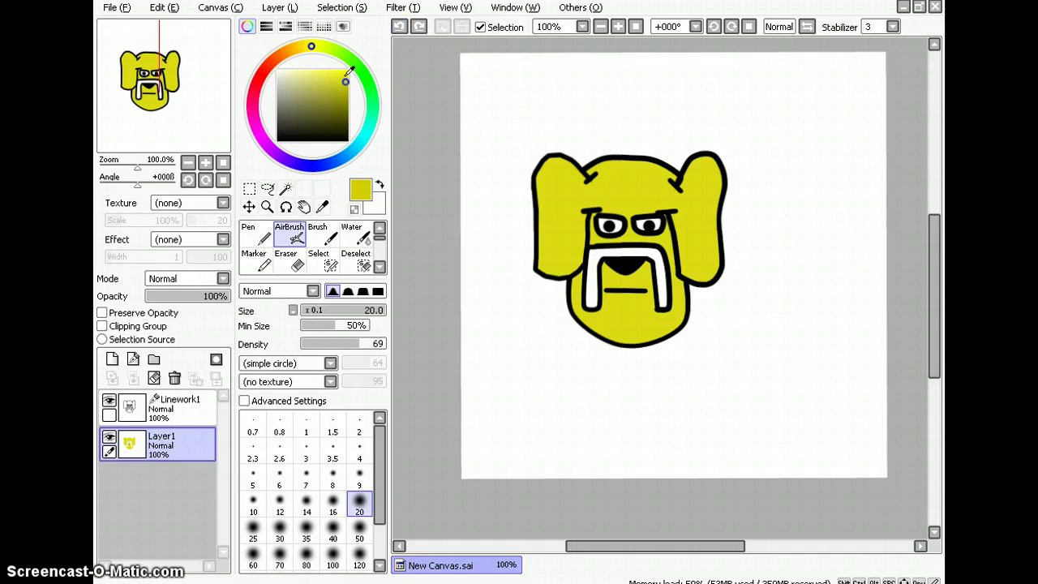
{"action": "left_click", "coordinate": [256, 235]}
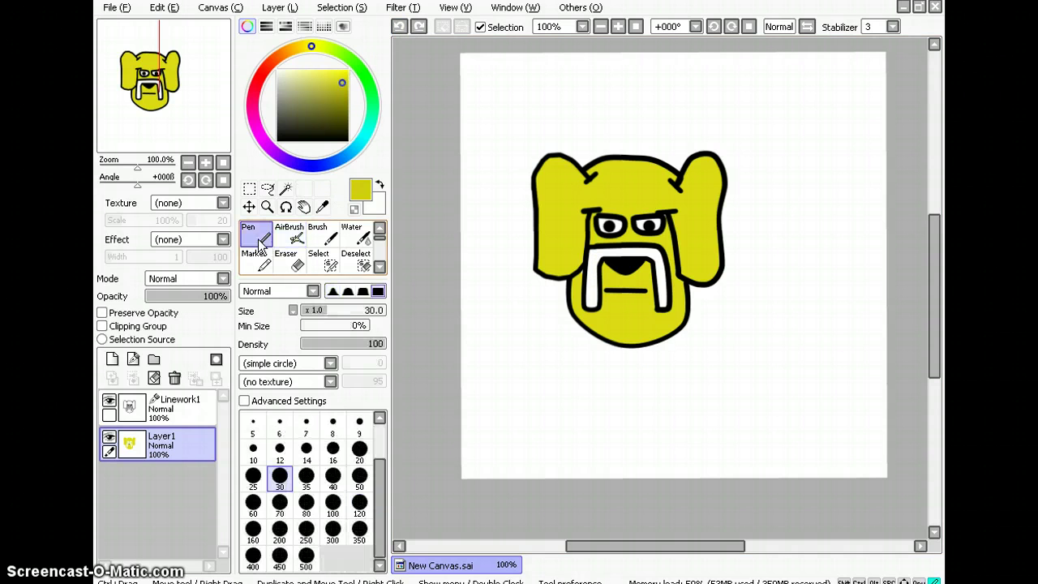
{"action": "left_click", "coordinate": [293, 453]}
- Paint yellow over the moustache bars, undoing the stray stroke across the face
{"action": "mouse_move", "coordinate": [589, 293]}
{"action": "left_mouse_down"}
{"action": "mouse_move", "coordinate": [590, 312]}
{"action": "mouse_move", "coordinate": [592, 281]}
{"action": "left_mouse_up"}
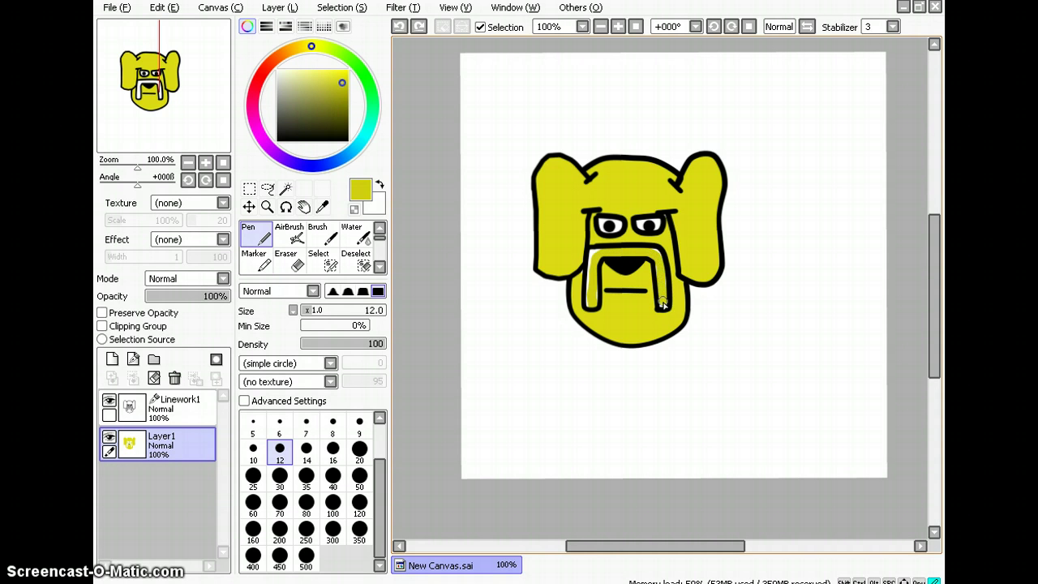
{"action": "left_click_drag", "start_coordinate": [663, 302], "coordinate": [661, 280]}
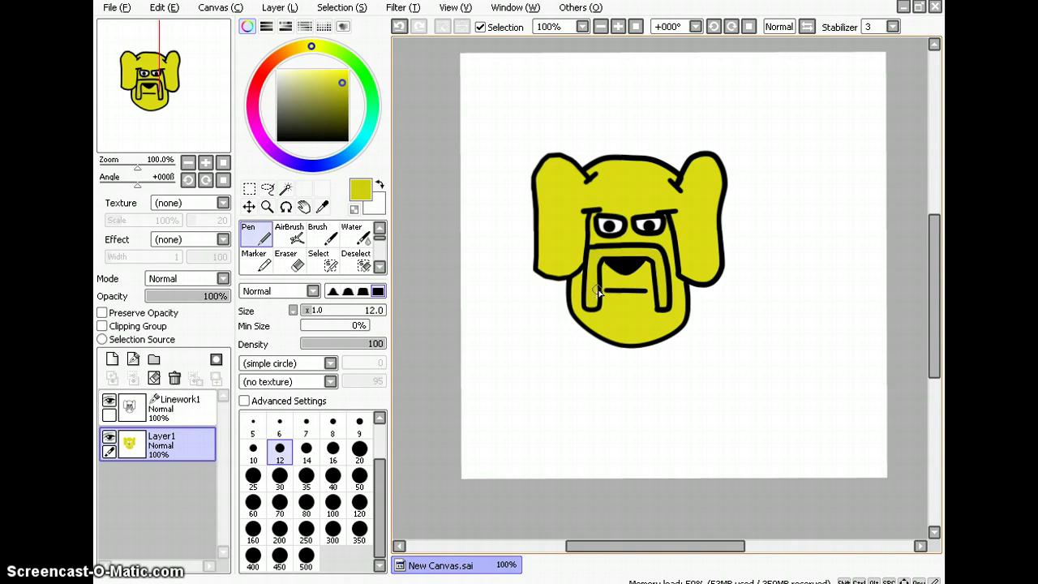
{"action": "mouse_move", "coordinate": [587, 315]}
{"action": "left_mouse_down"}
{"action": "mouse_move", "coordinate": [579, 294]}
{"action": "mouse_move", "coordinate": [594, 266]}
{"action": "mouse_move", "coordinate": [665, 241]}
{"action": "mouse_move", "coordinate": [653, 252]}
{"action": "left_mouse_up"}
{"action": "left_click", "coordinate": [399, 27]}
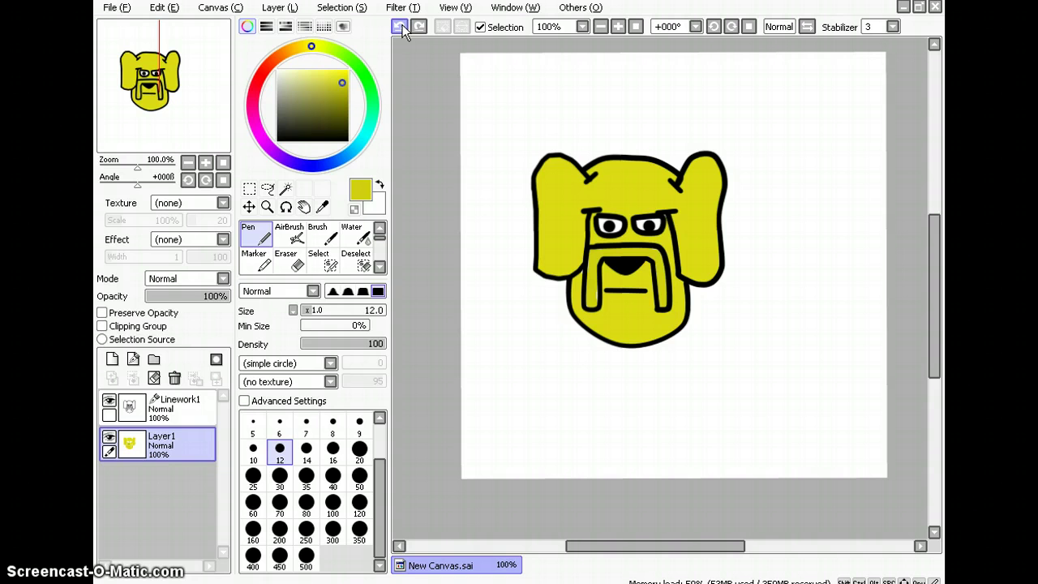
{"action": "mouse_move", "coordinate": [604, 315]}
{"action": "left_mouse_down"}
{"action": "mouse_move", "coordinate": [598, 283]}
{"action": "mouse_move", "coordinate": [585, 276]}
{"action": "left_mouse_up"}
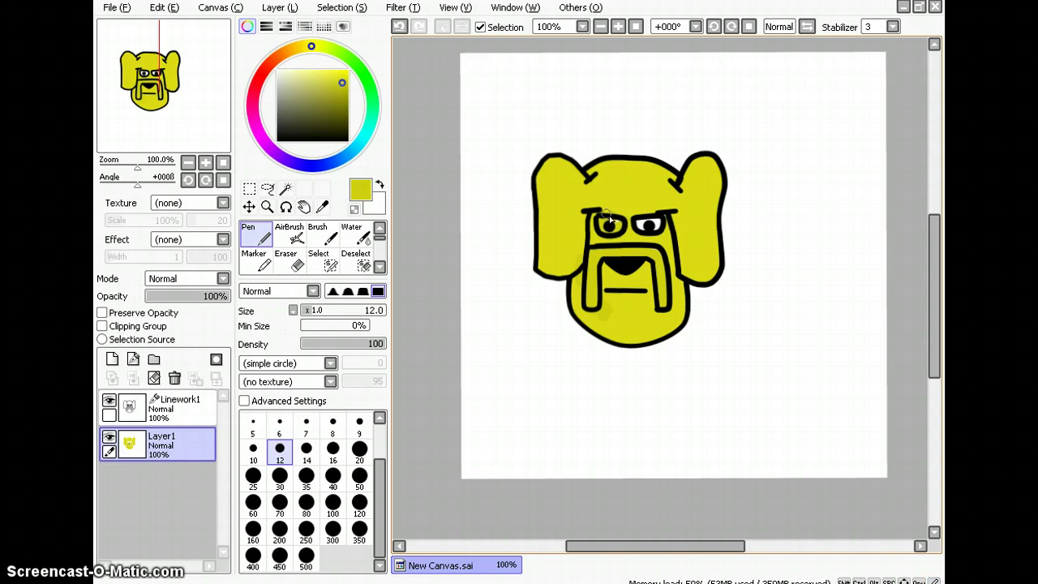
{"action": "left_click", "coordinate": [400, 27]}
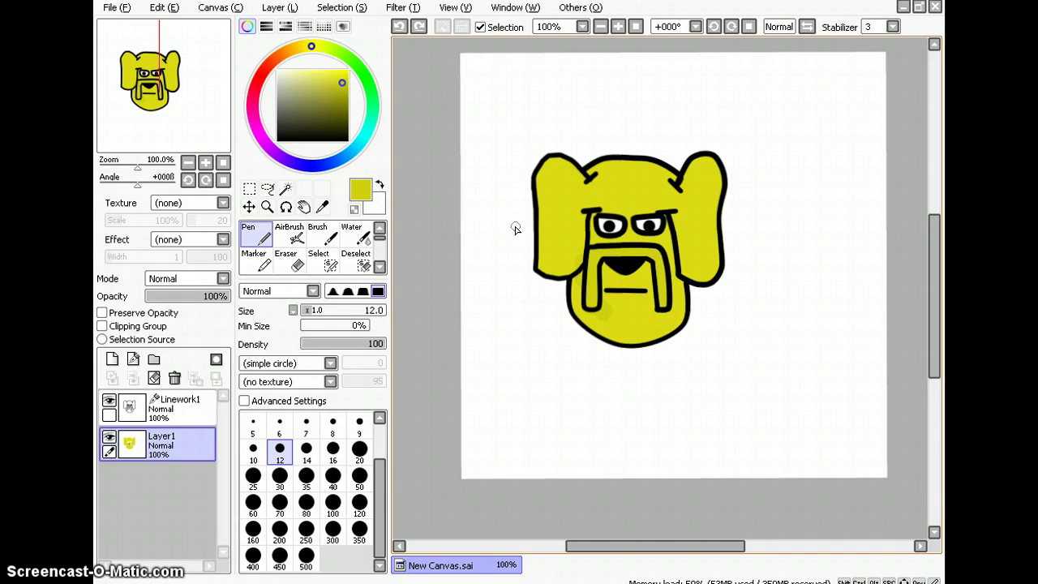
{"action": "left_click", "coordinate": [419, 27]}
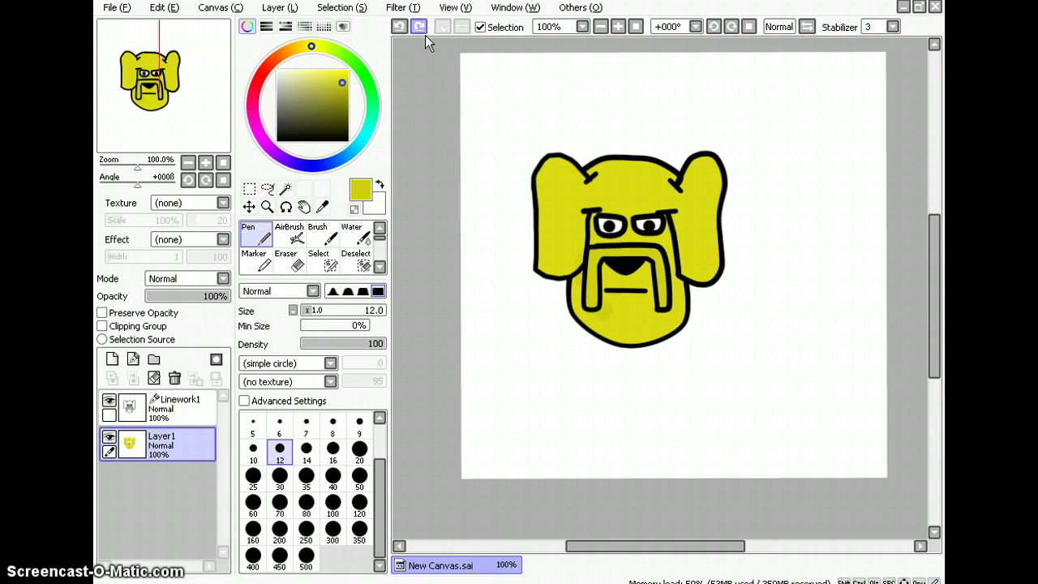
{"action": "left_click", "coordinate": [249, 188]}
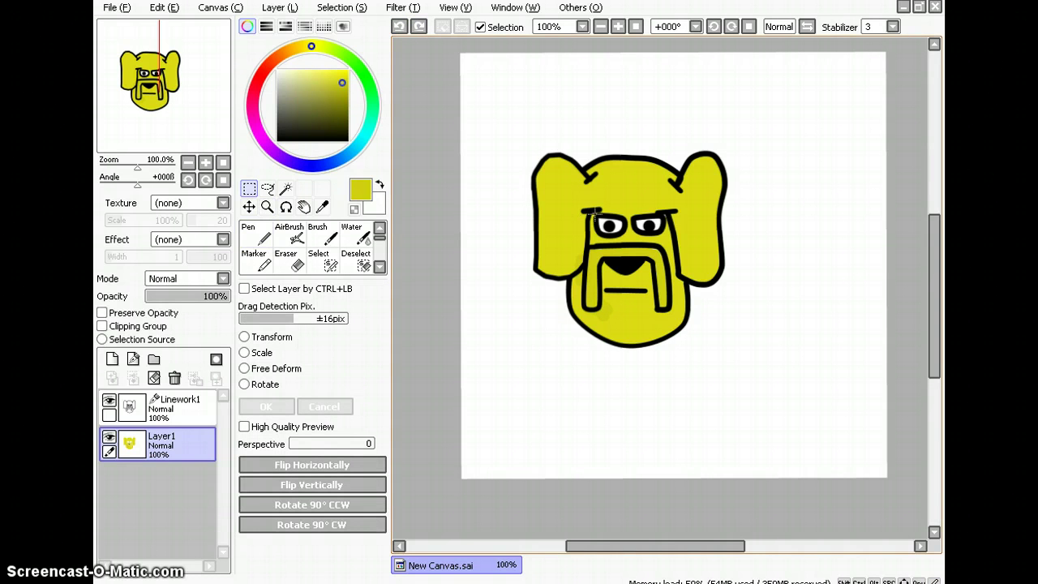
{"action": "left_click_drag", "start_coordinate": [592, 212], "coordinate": [610, 229]}
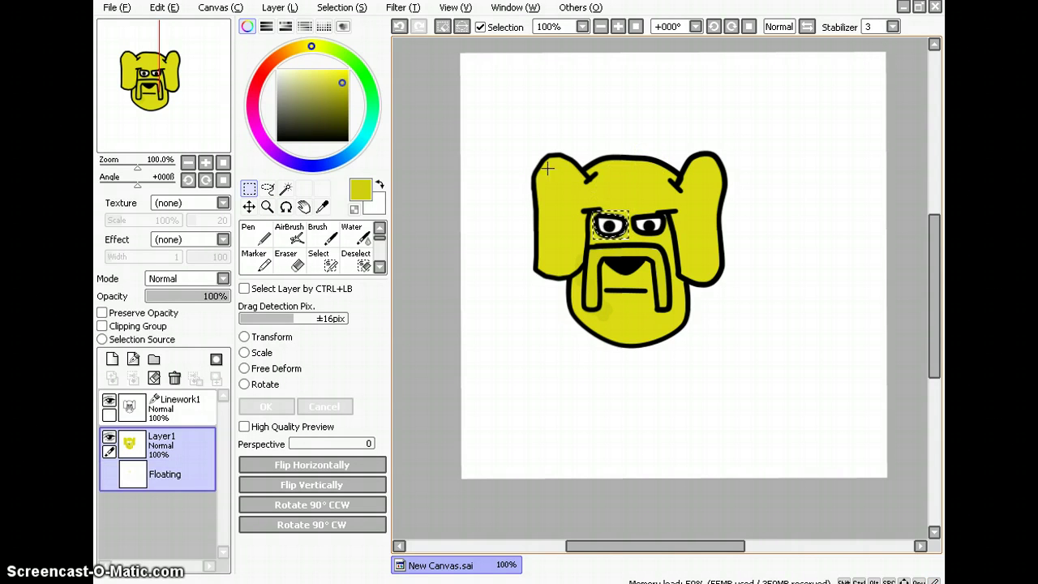
{"action": "key", "text": "ctrl+d"}
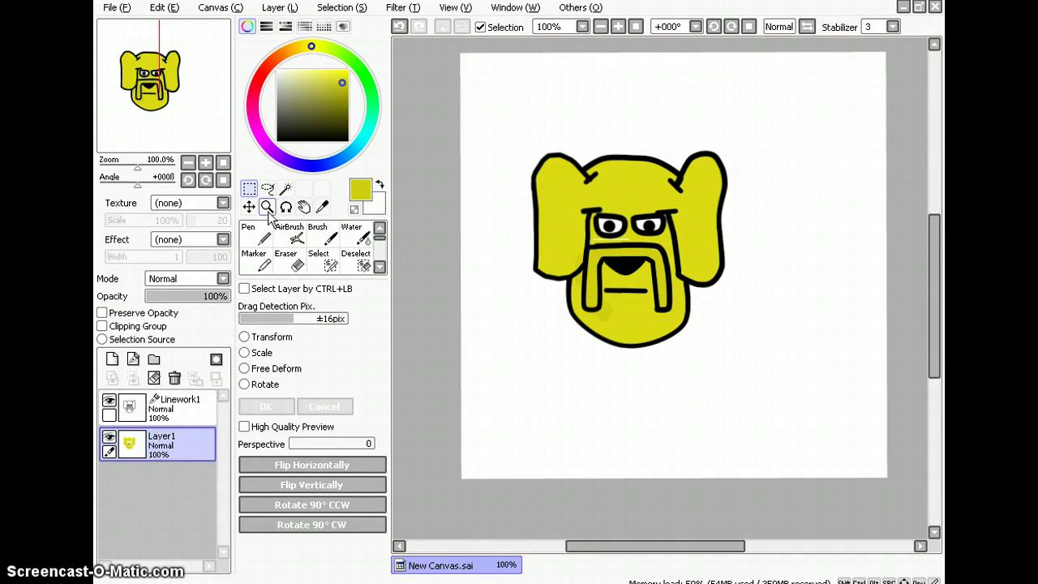
{"action": "scroll", "coordinate": [289, 254], "scroll_direction": "down", "scroll_amount": 3}
- On Linework1, set up the Curve tool in black at size 7, undoing a stray yellow curve
{"action": "left_click", "coordinate": [172, 405]}
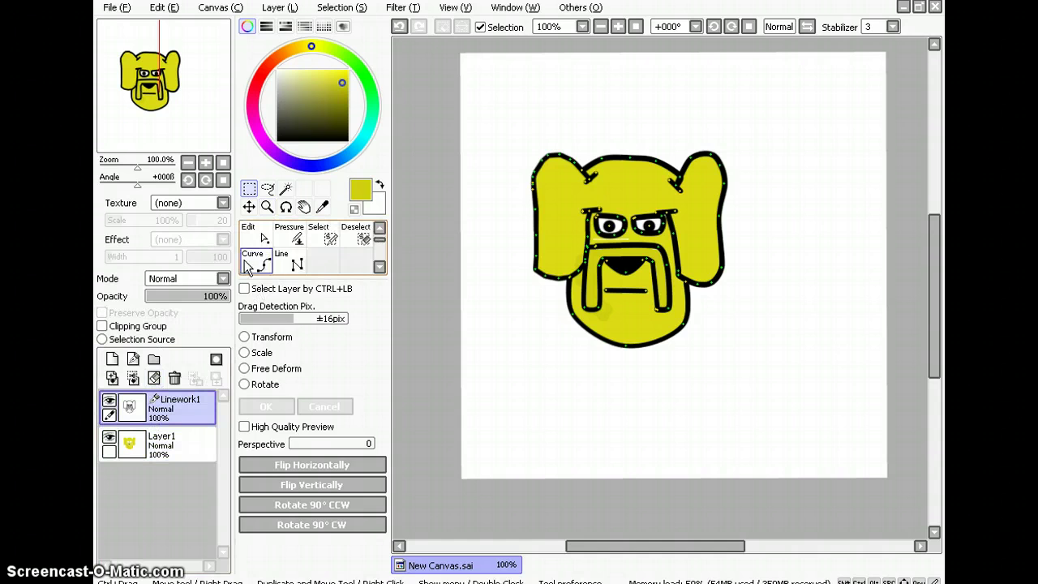
{"action": "left_click", "coordinate": [253, 261]}
{"action": "left_click", "coordinate": [486, 329]}
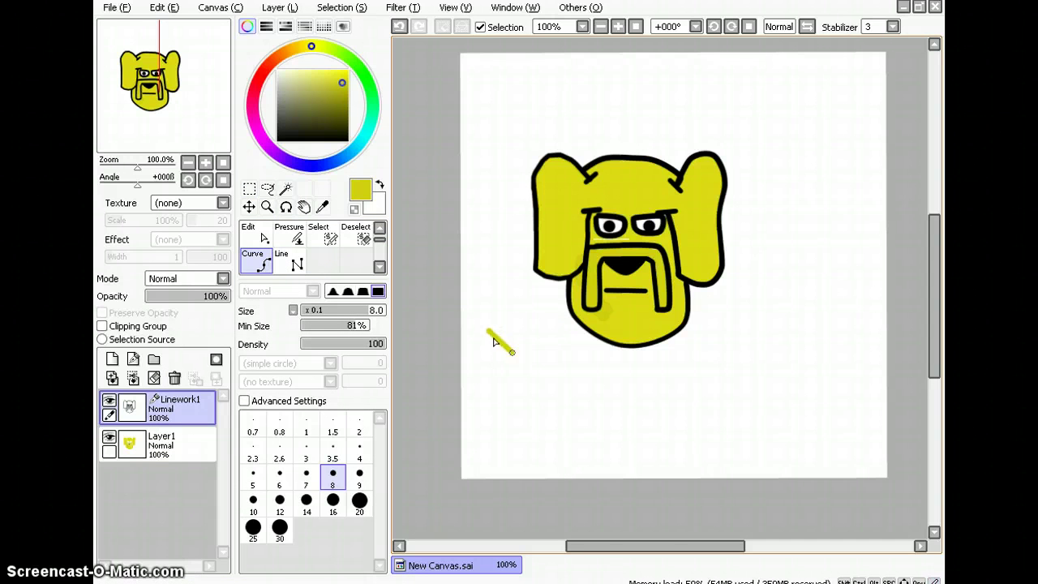
{"action": "left_click", "coordinate": [398, 26]}
{"action": "left_click", "coordinate": [344, 117]}
{"action": "left_click_drag", "start_coordinate": [351, 123], "coordinate": [347, 140]}
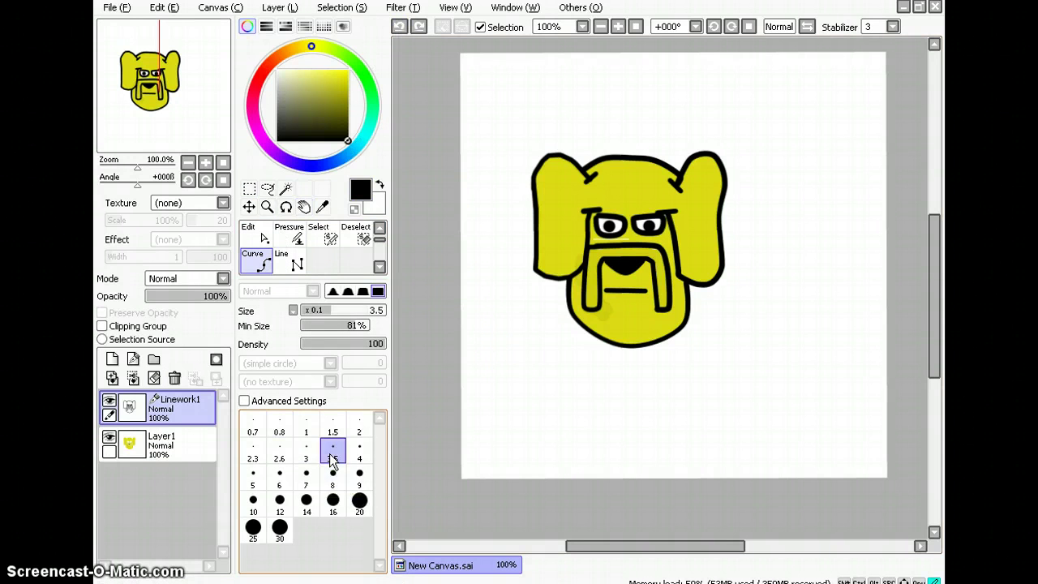
{"action": "left_click", "coordinate": [314, 469]}
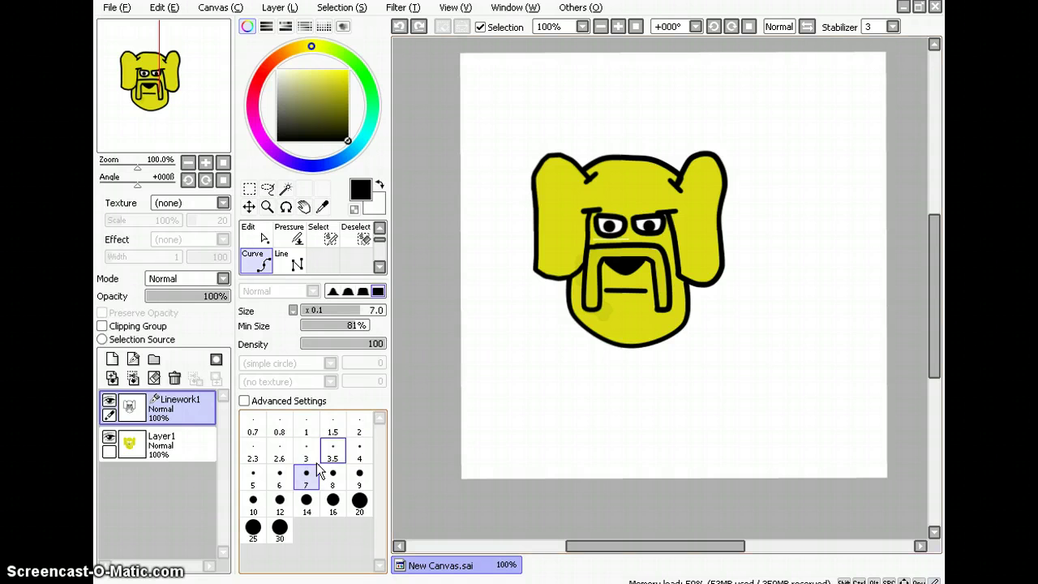
- Draw two black oval curves side by side below the head
{"action": "left_click", "coordinate": [483, 354]}
{"action": "left_click", "coordinate": [484, 413]}
{"action": "left_click", "coordinate": [524, 381]}
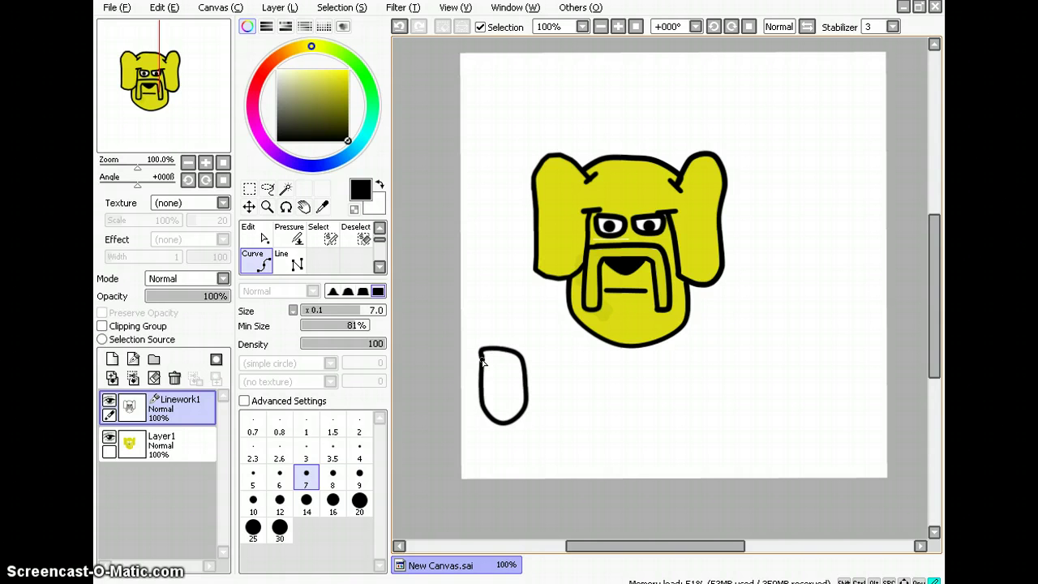
{"action": "double_click", "coordinate": [482, 362]}
{"action": "left_click", "coordinate": [577, 357]}
{"action": "left_click", "coordinate": [558, 388]}
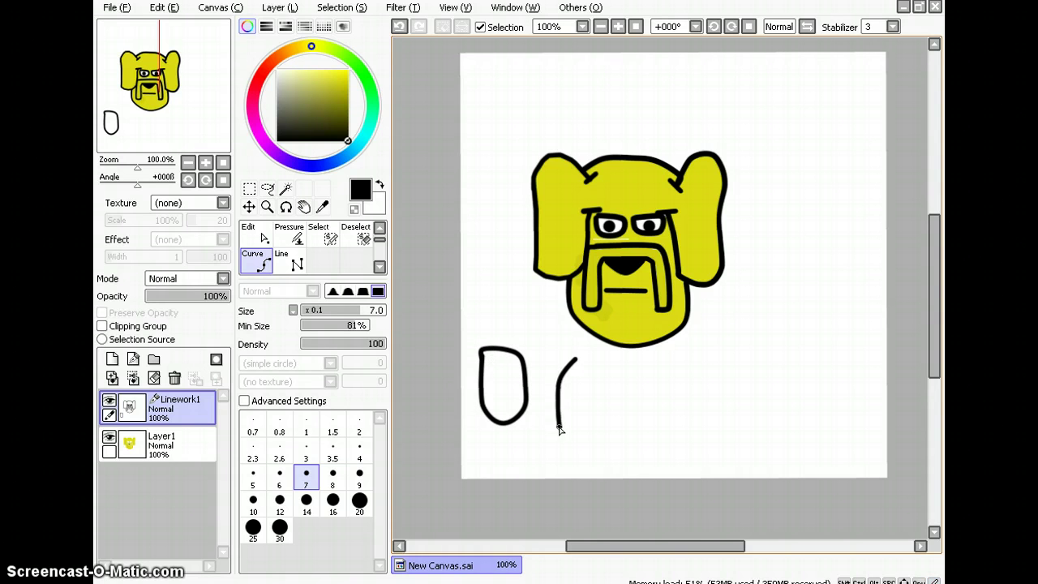
{"action": "left_click", "coordinate": [561, 432]}
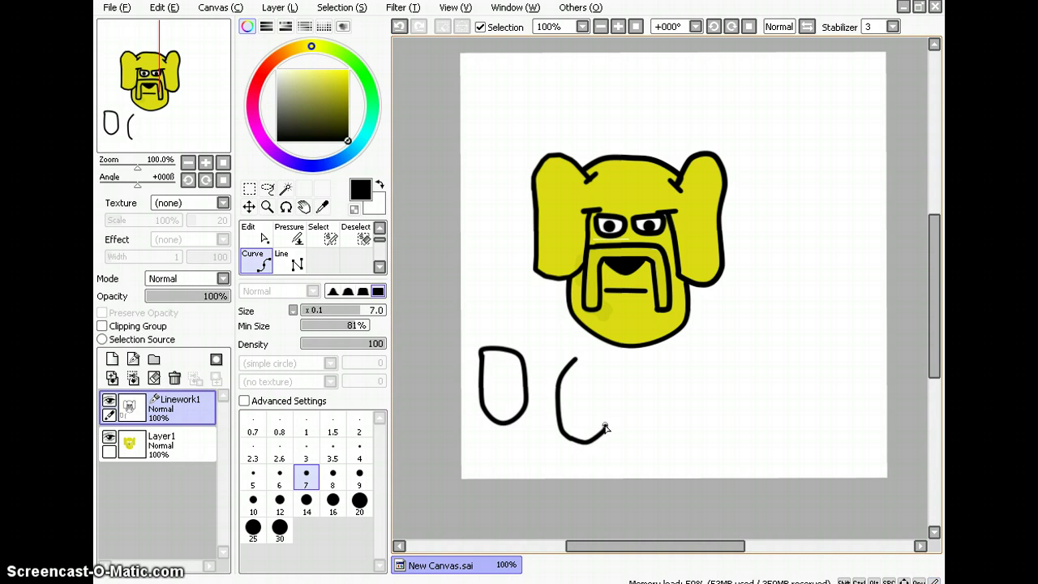
{"action": "left_click", "coordinate": [611, 402]}
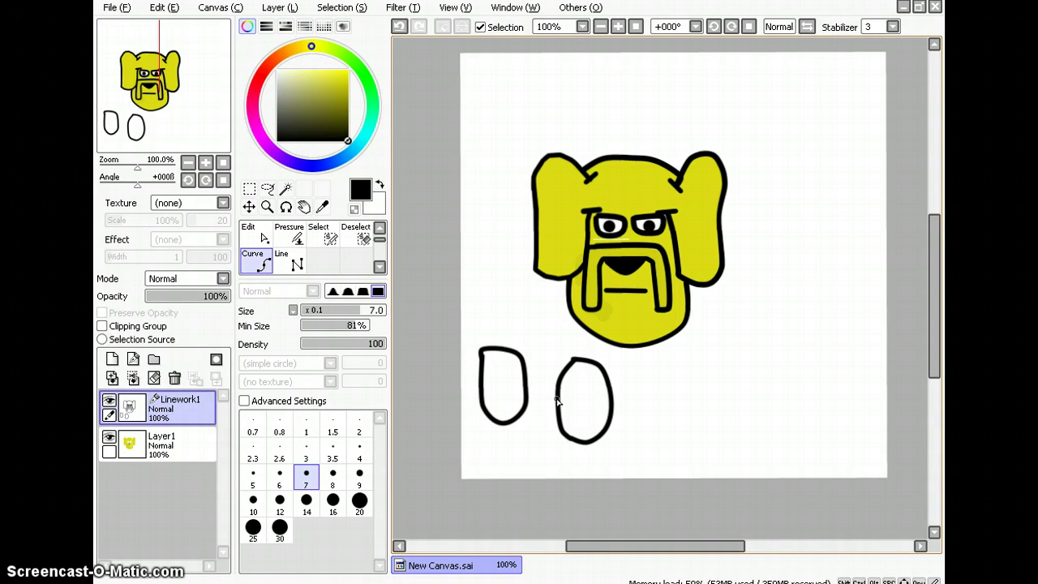
{"action": "left_click", "coordinate": [561, 396]}
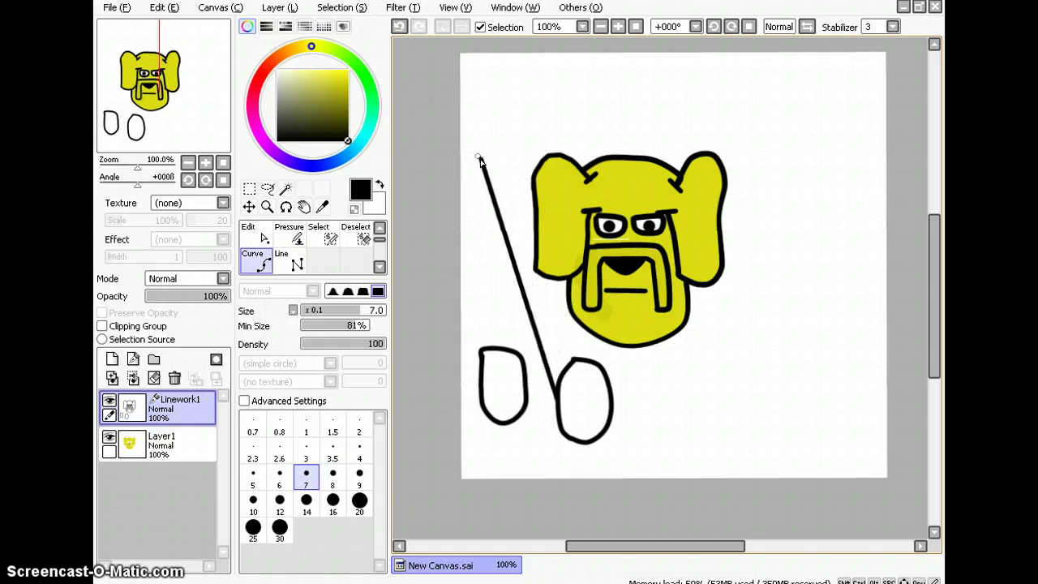